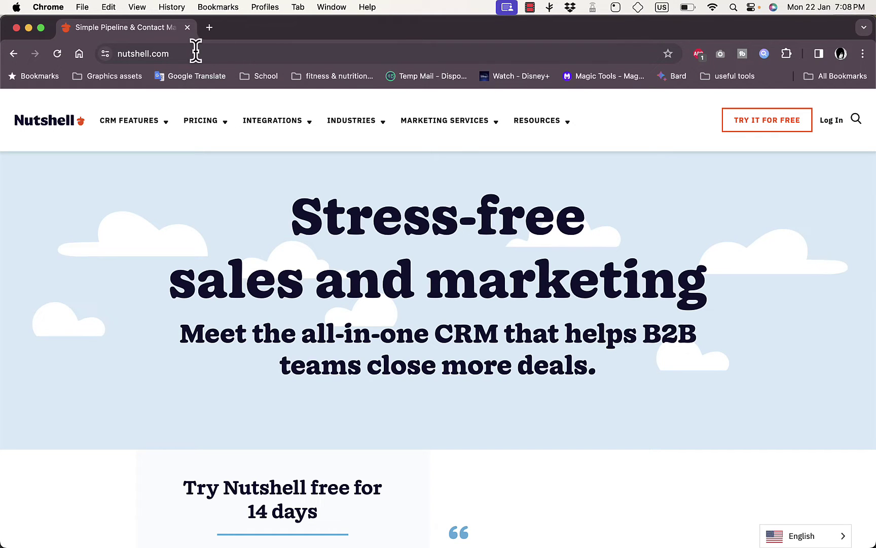
- Scroll the homepage past the trial form, customer logos and feature cards to the dashboard demo tour
scroll(442, 179, down, 3)
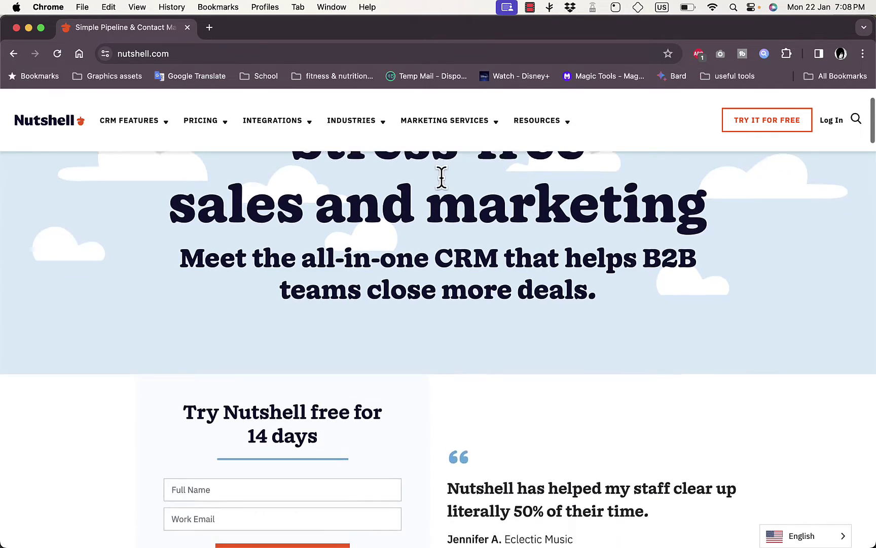
scroll(442, 179, up, 3)
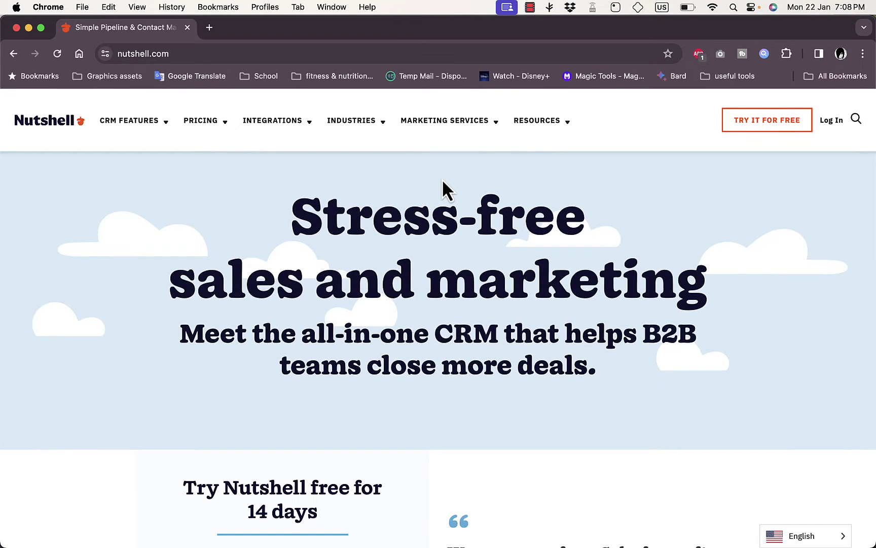
scroll(442, 180, down, 5)
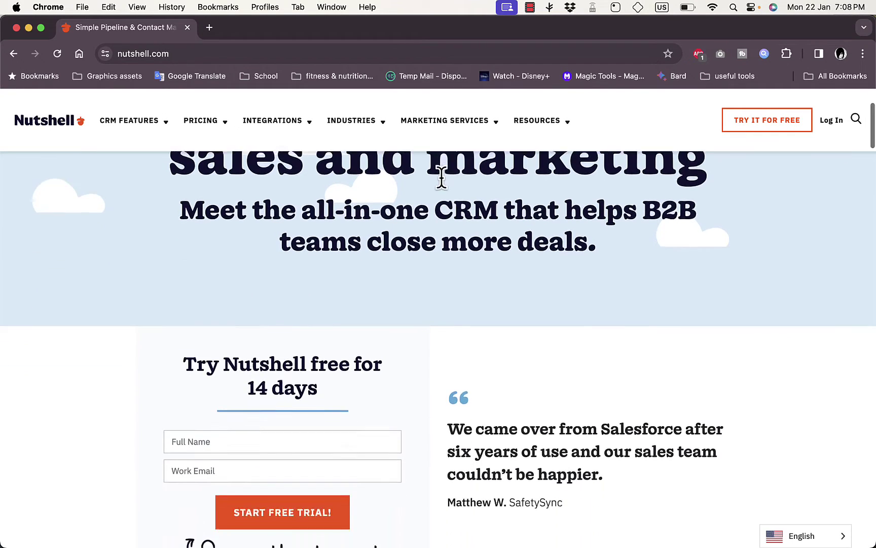
scroll(442, 179, up, 5)
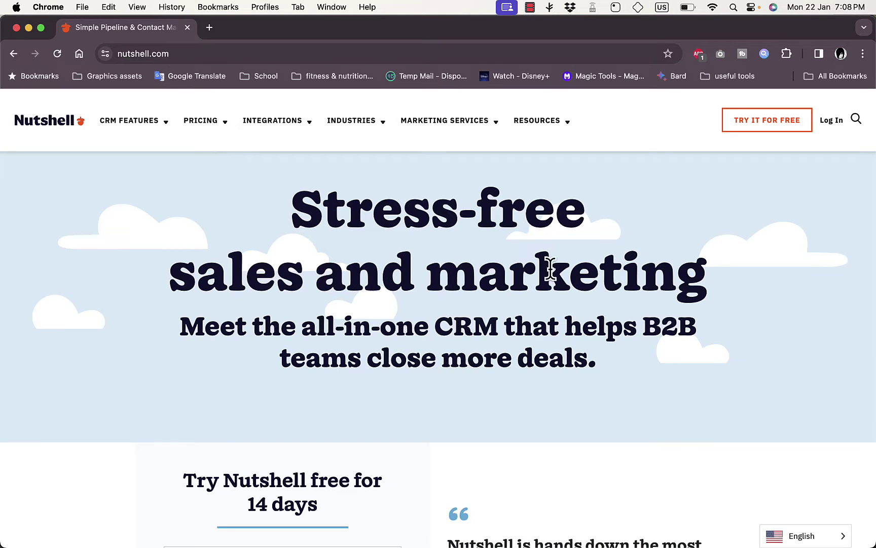
scroll(534, 283, down, 1)
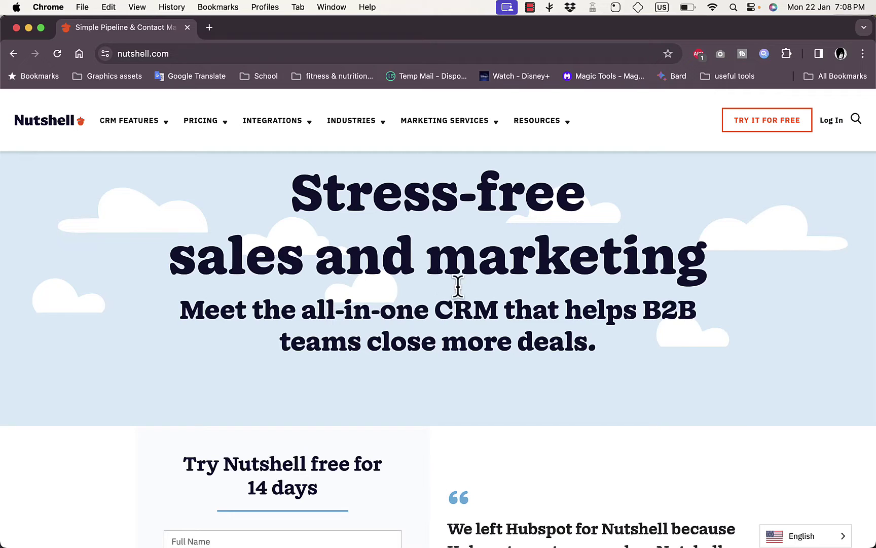
scroll(466, 305, down, 8)
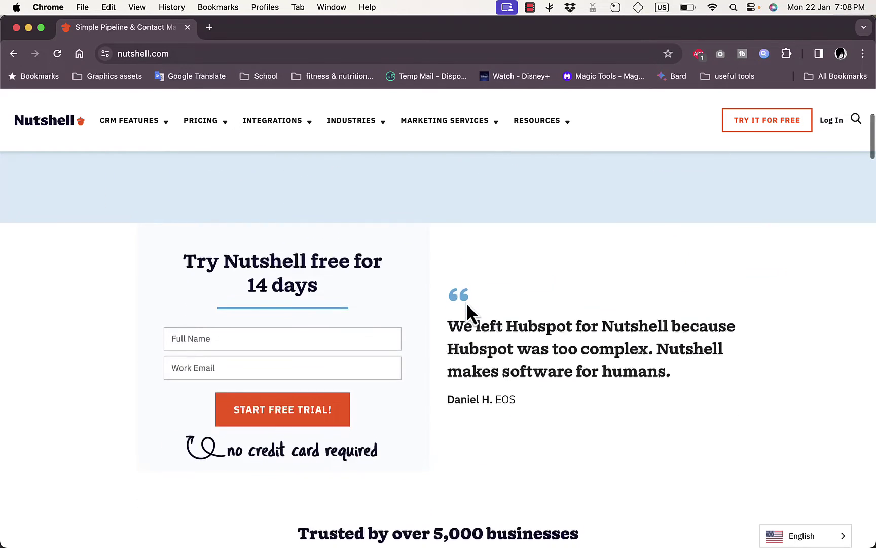
scroll(512, 315, down, 8)
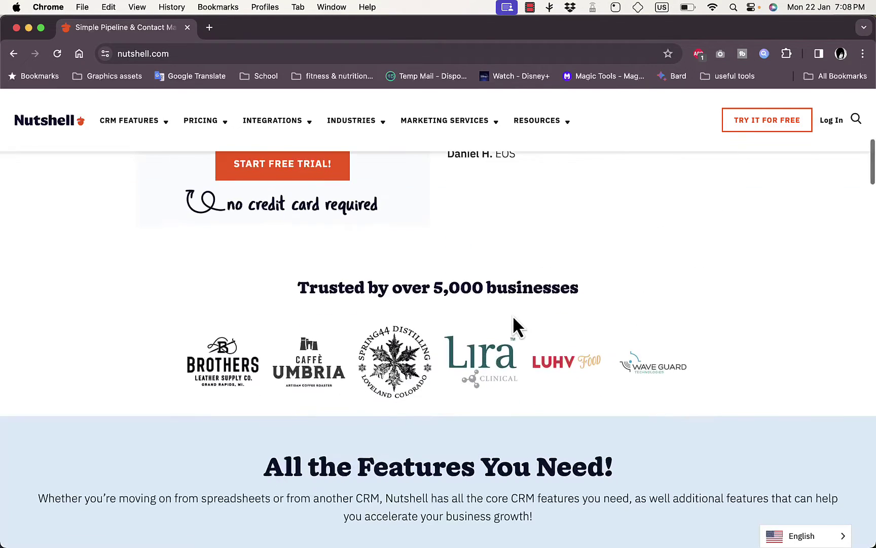
scroll(513, 315, down, 1)
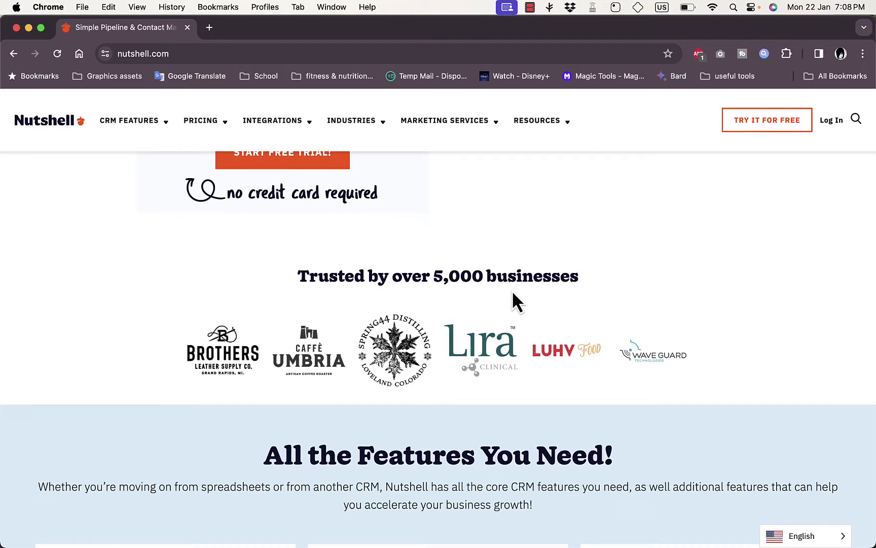
scroll(536, 305, down, 12)
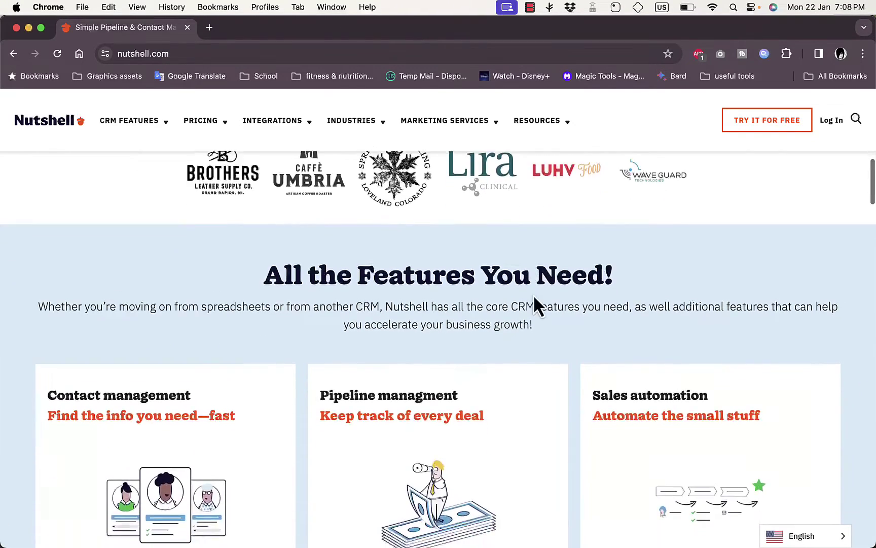
scroll(537, 303, up, 3)
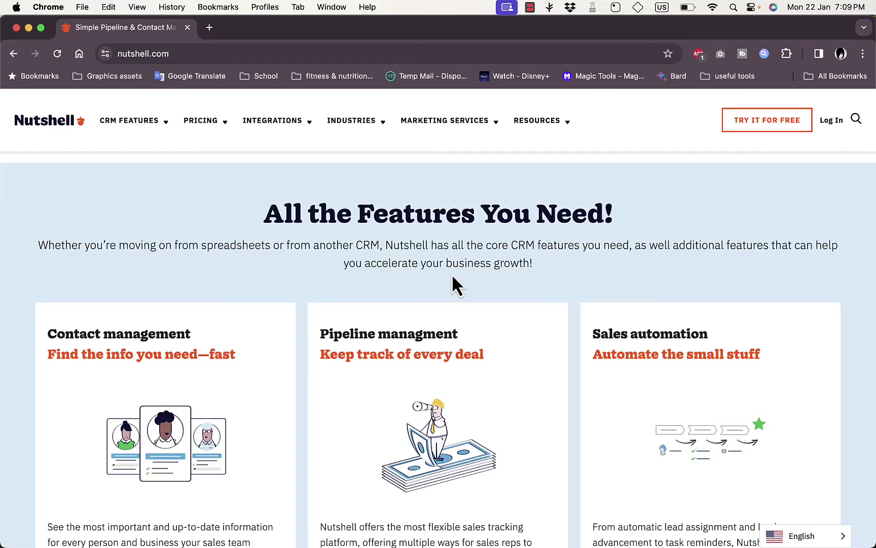
scroll(454, 282, down, 3)
scroll(456, 284, down, 5)
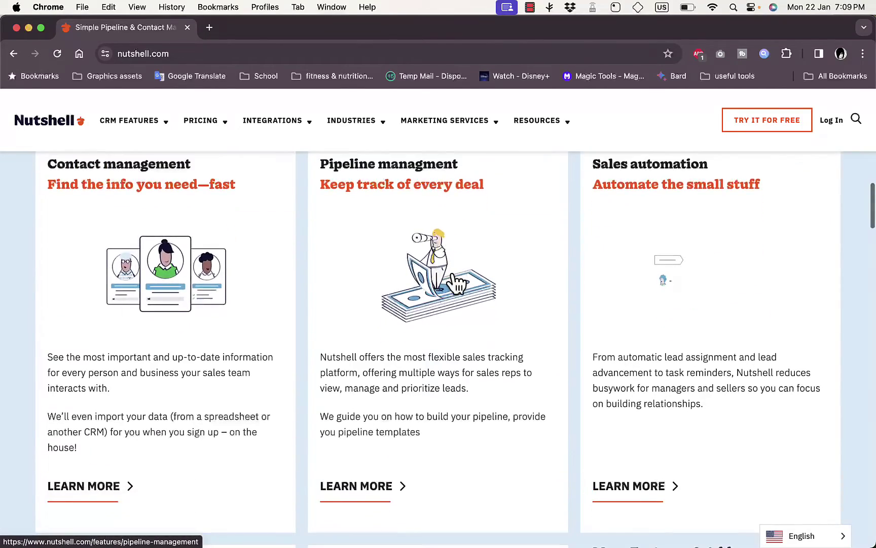
scroll(454, 284, down, 10)
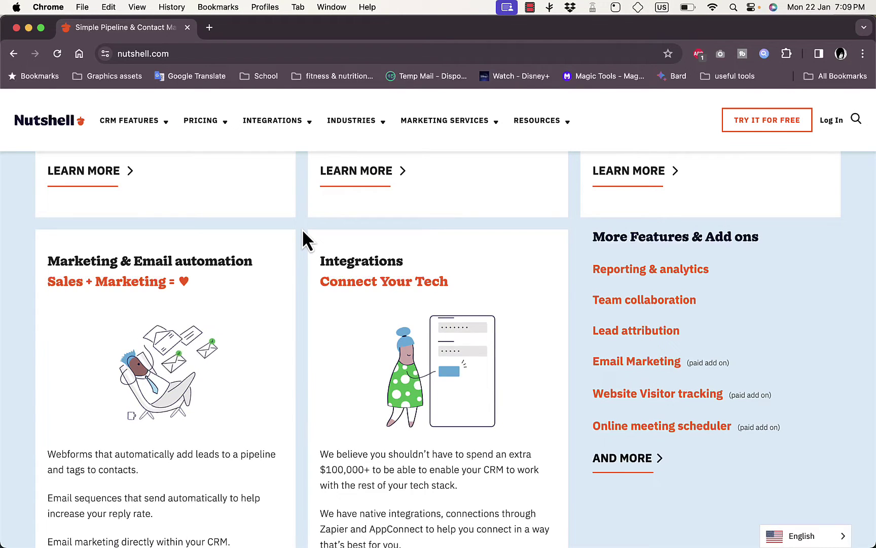
scroll(303, 231, down, 1)
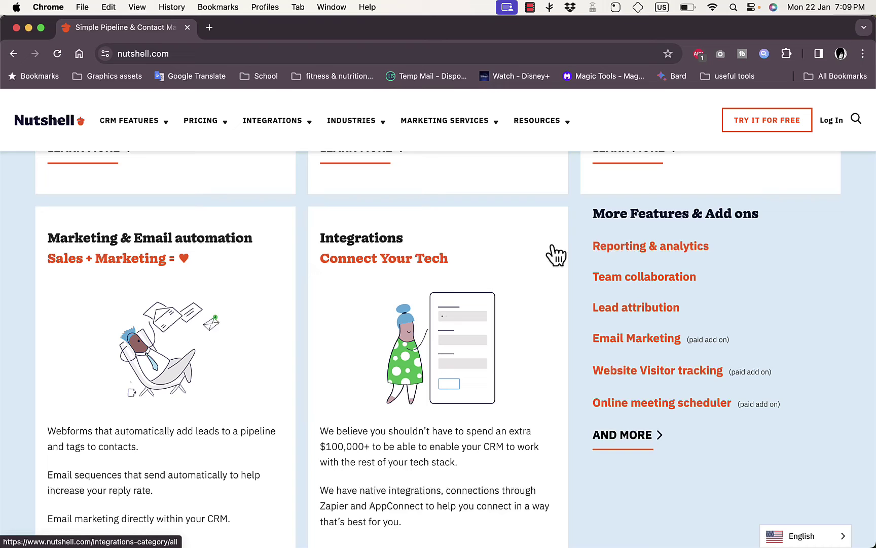
scroll(585, 256, down, 3)
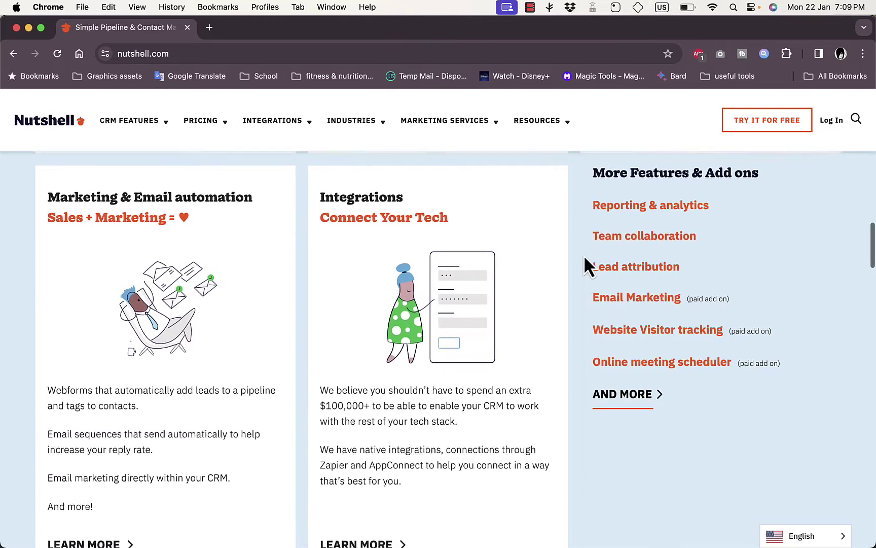
scroll(573, 270, down, 4)
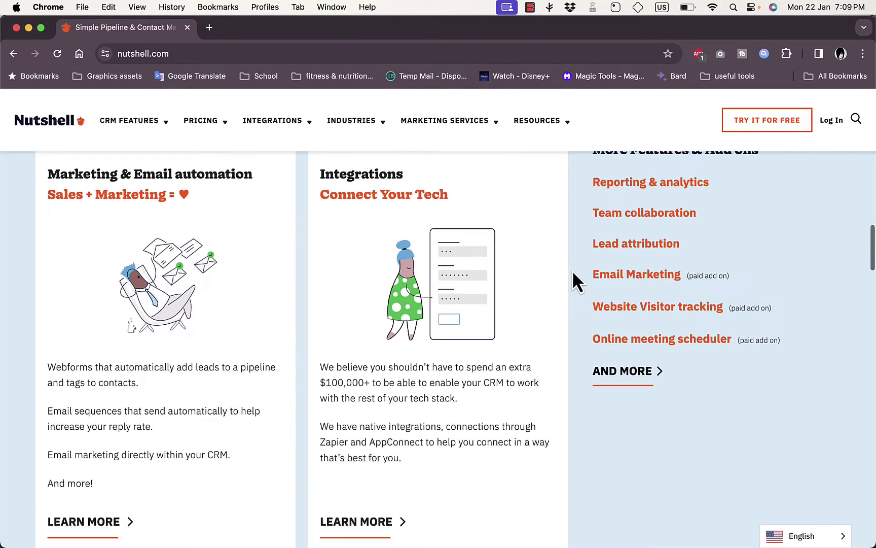
scroll(572, 270, down, 20)
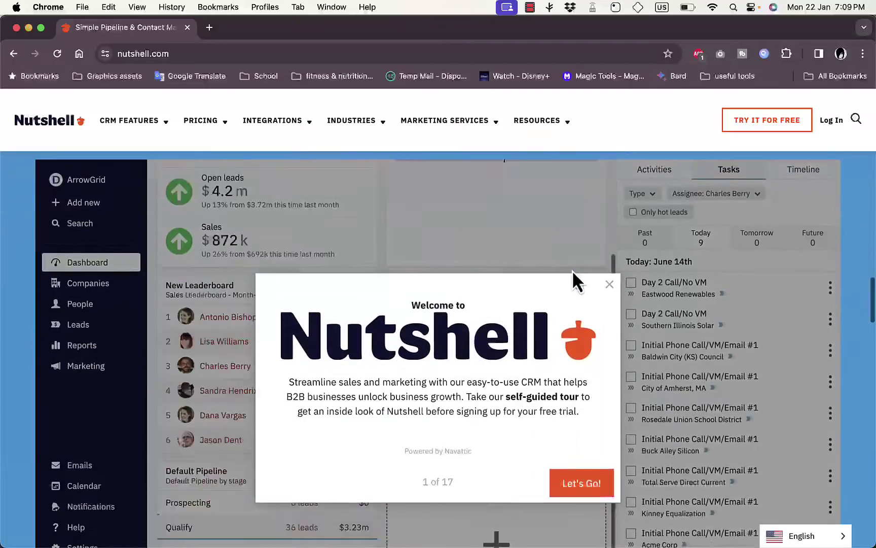
- Scroll to the plan cards: Foundation $16, Pro $42, Power AI $52, Enterprise $67 per user monthly
scroll(572, 269, down, 12)
scroll(572, 270, up, 20)
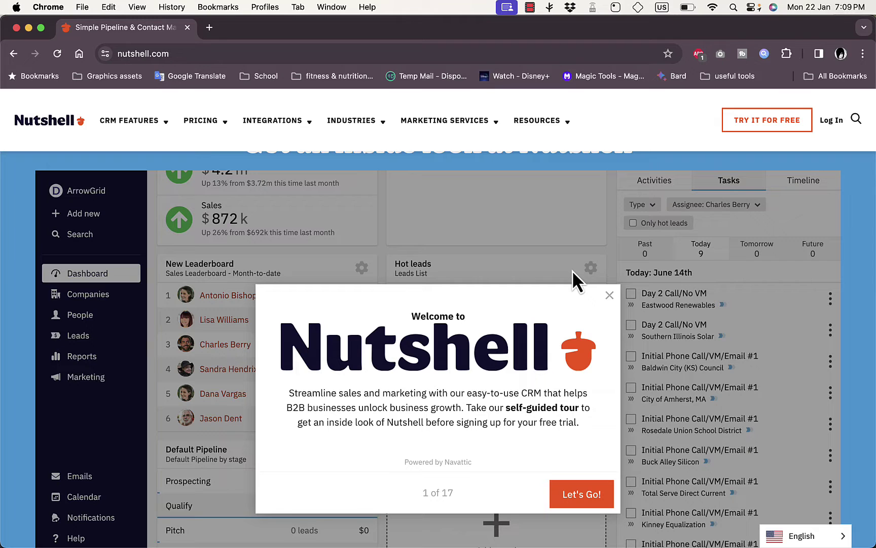
scroll(573, 271, down, 10)
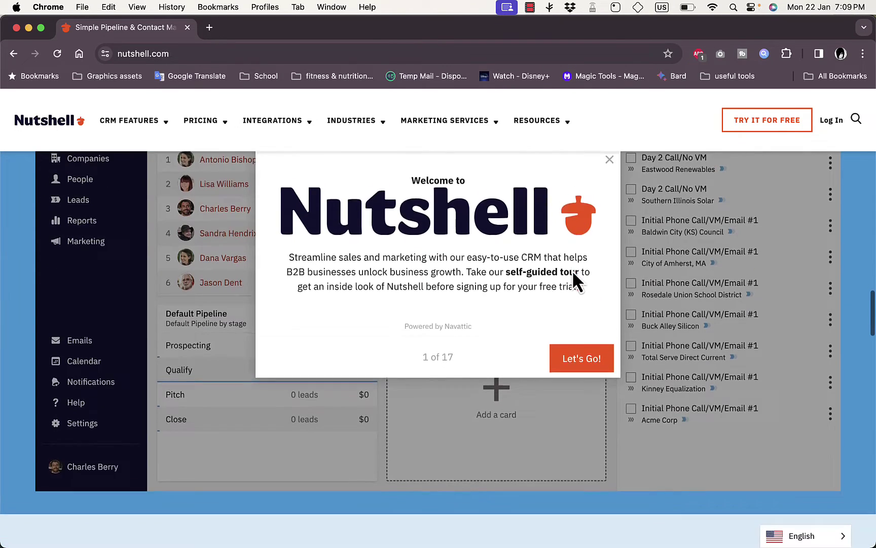
scroll(573, 272, down, 1)
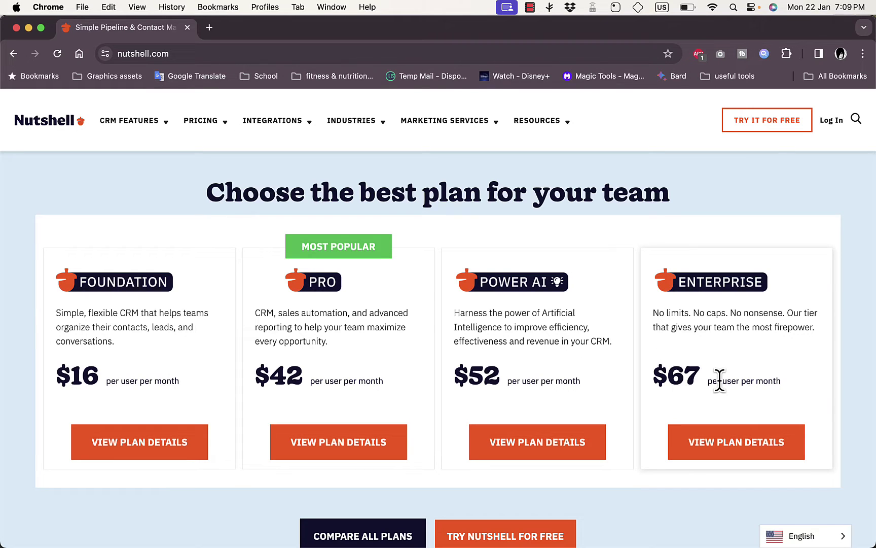
- Go to the full nutshell.com/pricing page through Compare All Plans below the plan cards
scroll(662, 357, down, 5)
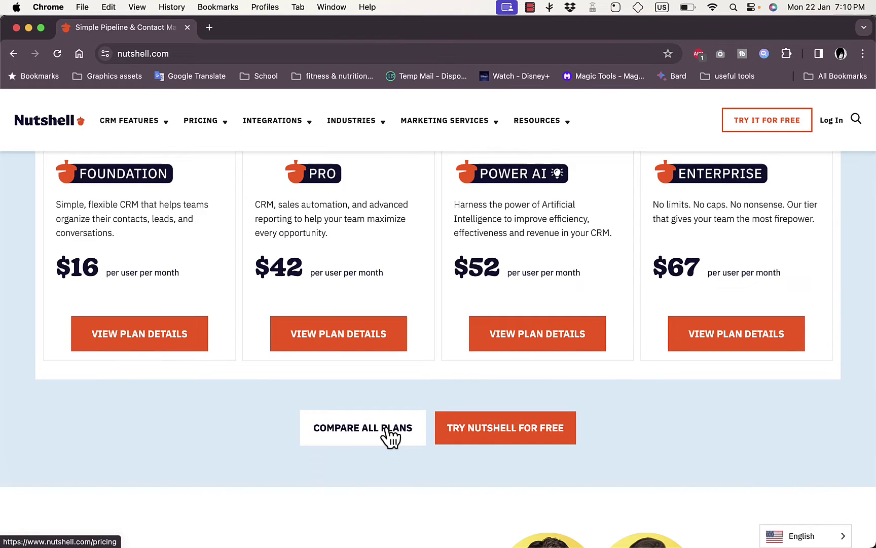
click(390, 436)
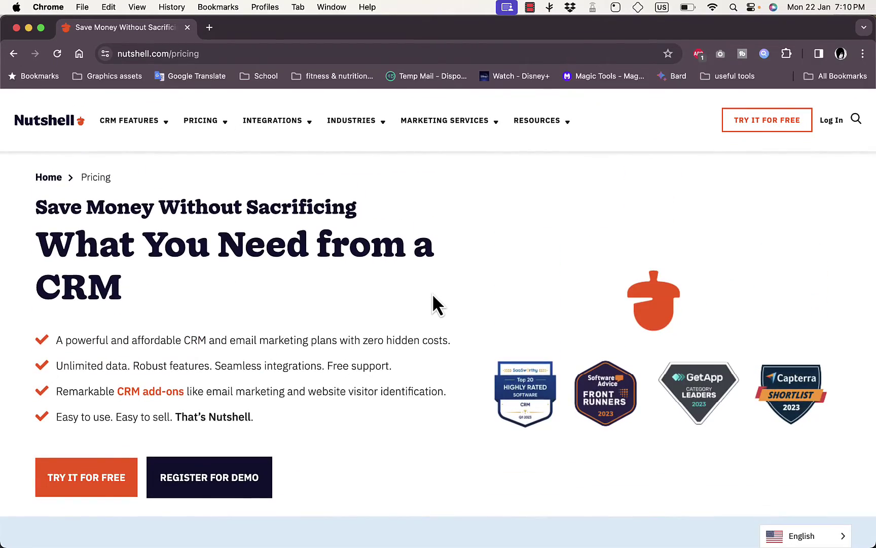
- Browse the pricing page's calculator, plan prices and add-ons, then return to its headline
scroll(433, 295, down, 12)
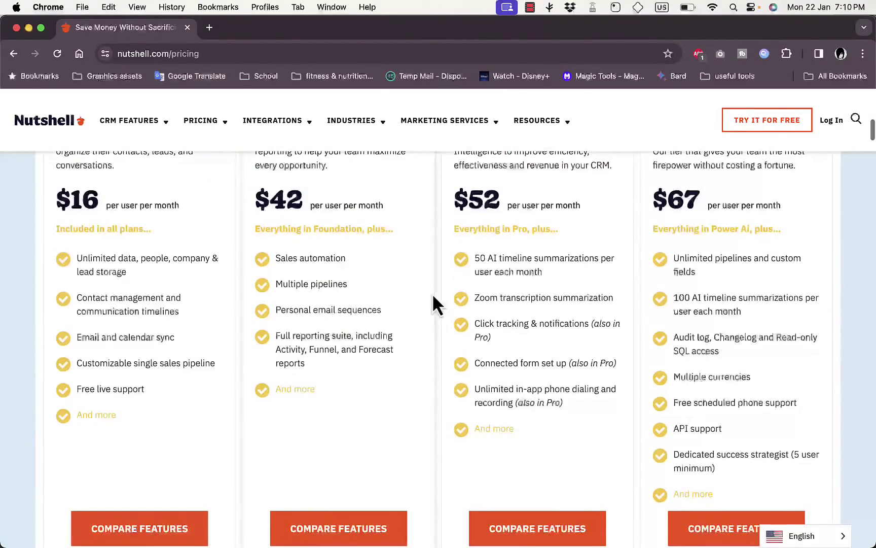
scroll(409, 289, down, 5)
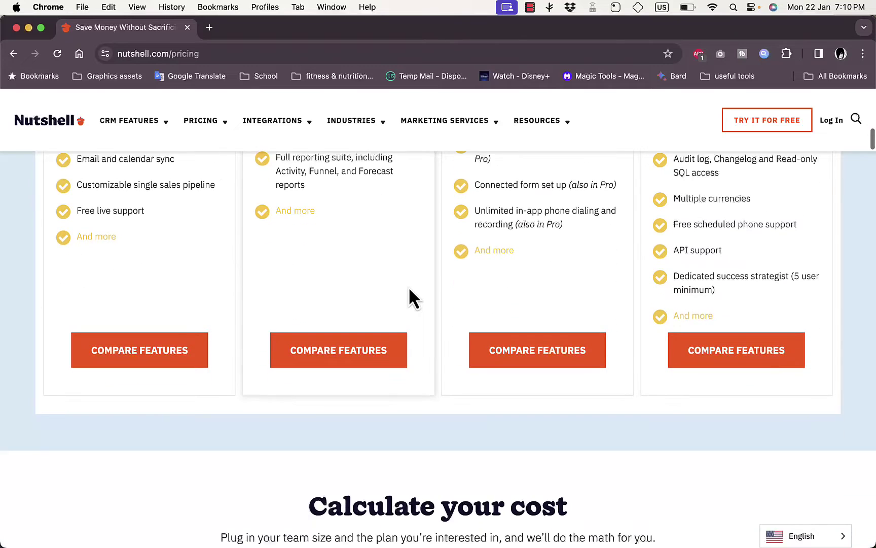
scroll(404, 293, down, 1)
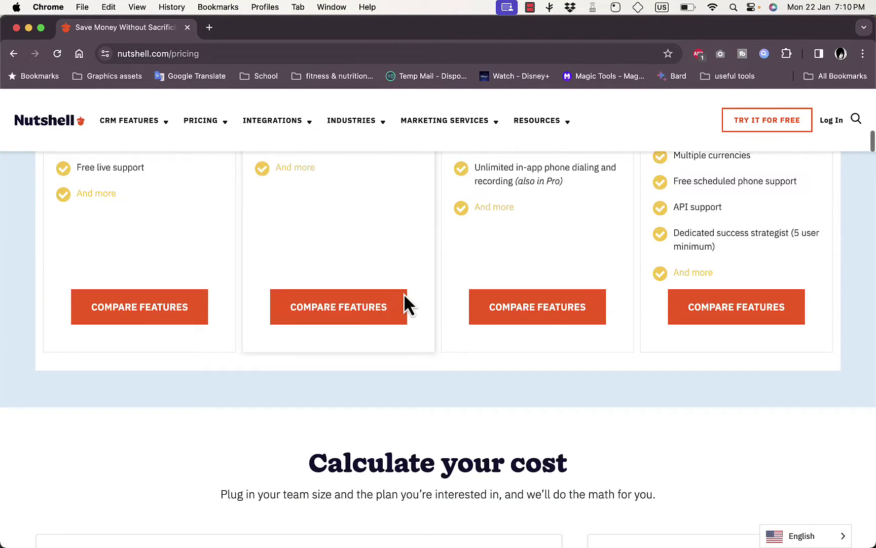
scroll(404, 293, down, 4)
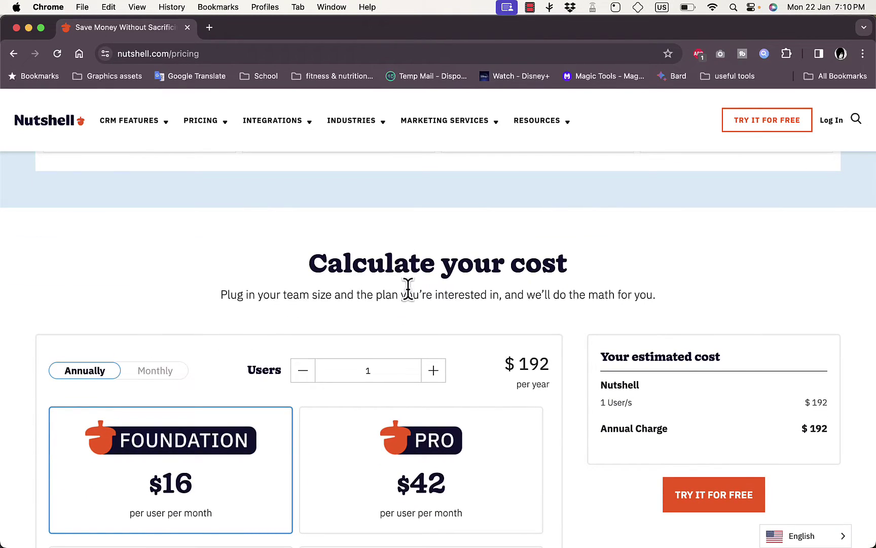
scroll(407, 312, down, 3)
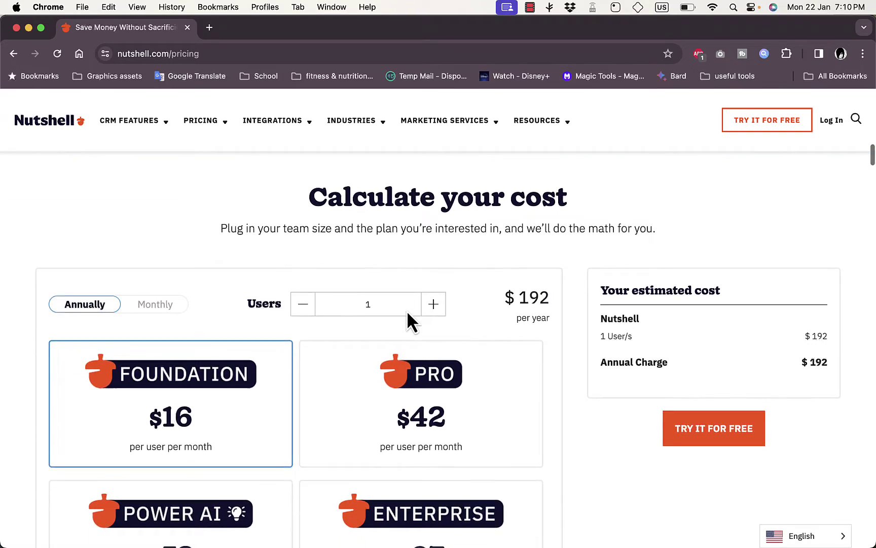
scroll(408, 312, down, 5)
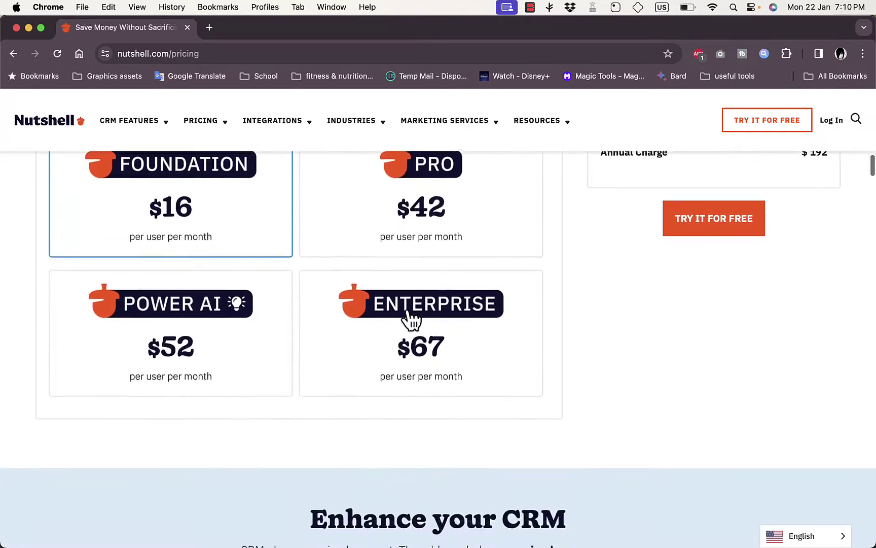
scroll(406, 311, down, 9)
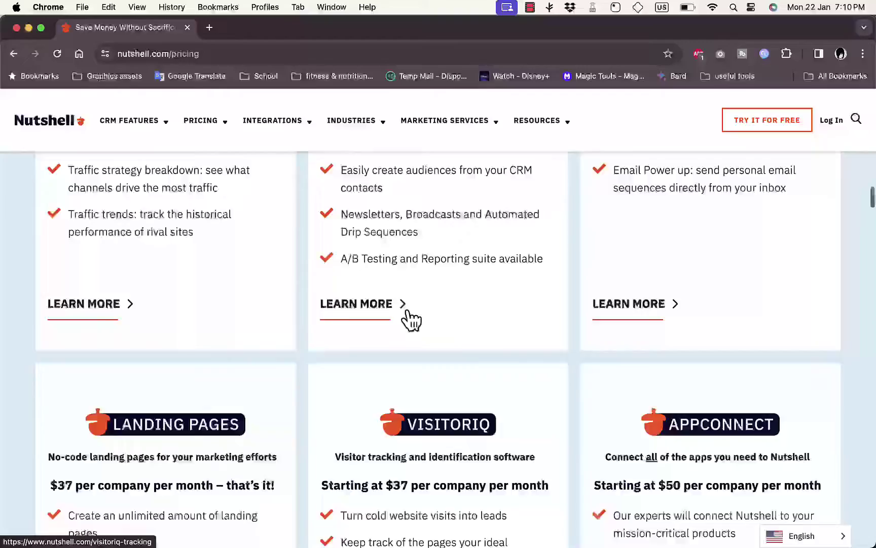
scroll(406, 309, up, 4)
scroll(408, 315, down, 2)
scroll(408, 311, down, 12)
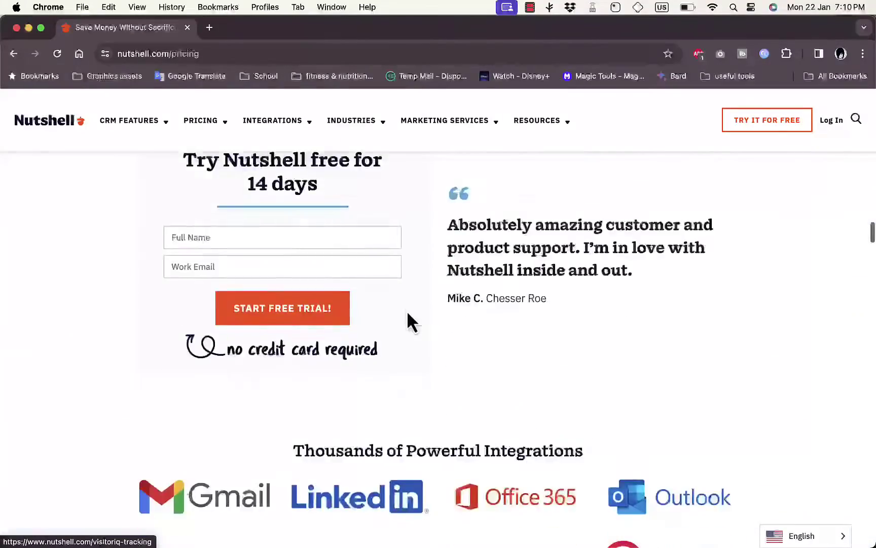
scroll(407, 311, up, 14)
scroll(407, 314, up, 15)
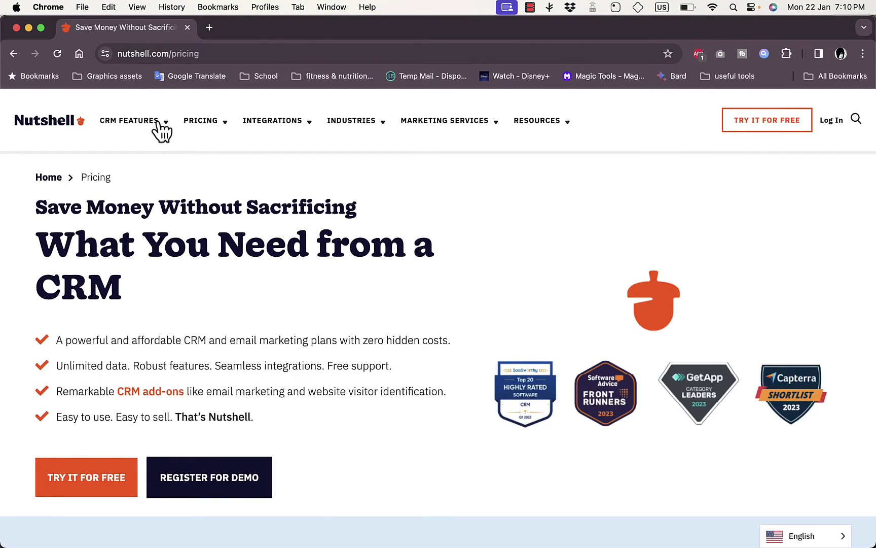
- Bring up the CRM Features mega menu from the top navigation
mouse_move(163, 131)
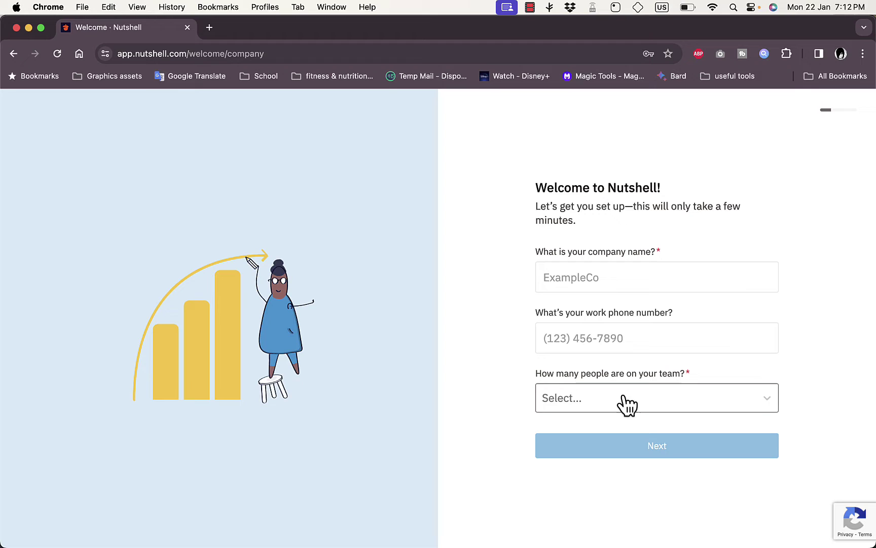
- Enter company name howtosimple, team size 'Just me (for now!)', and CRM experience 'Just starting out'
click(606, 269)
text(howtosimple)
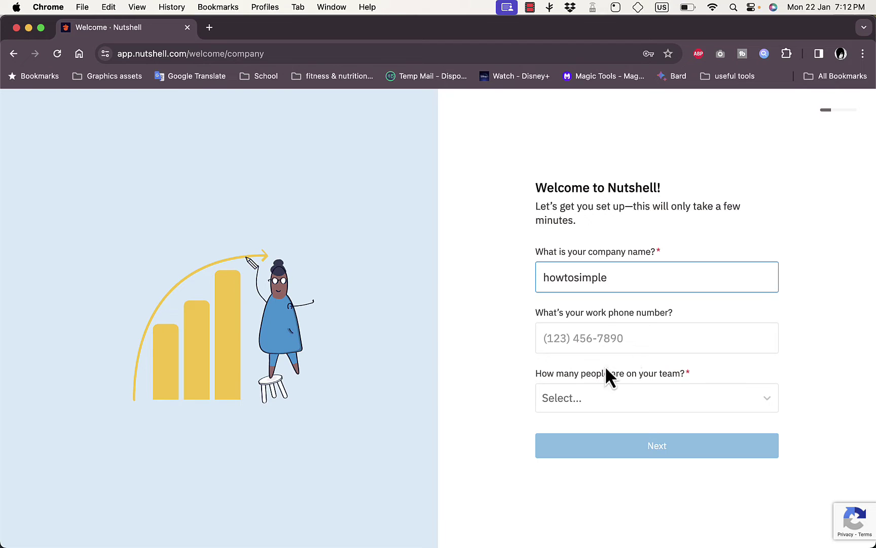
click(634, 397)
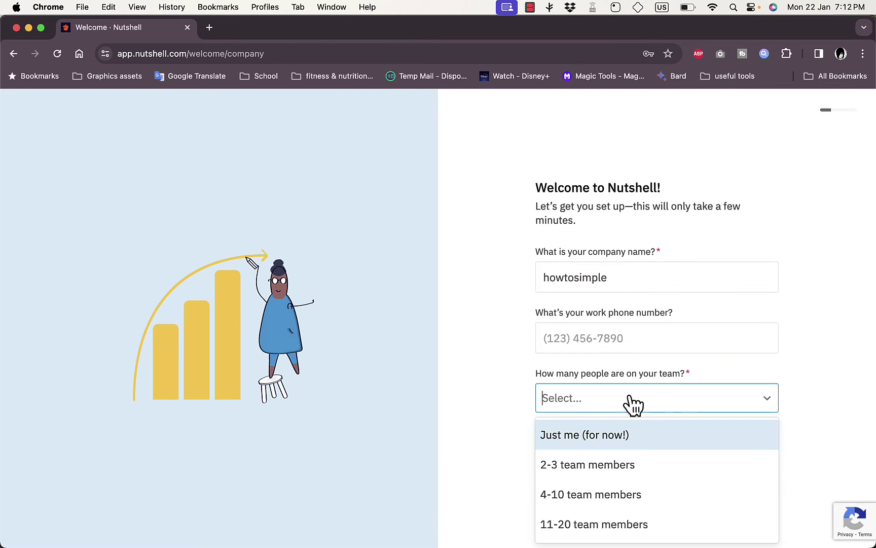
click(614, 441)
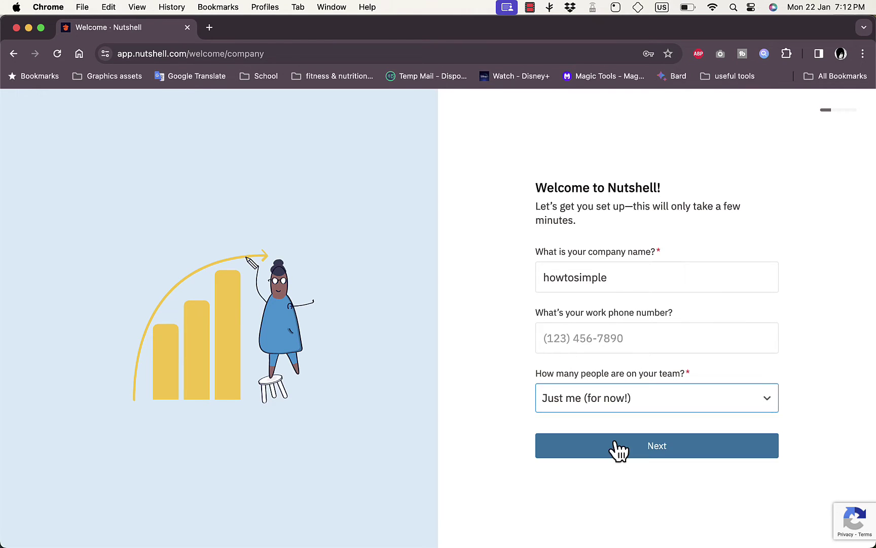
click(662, 452)
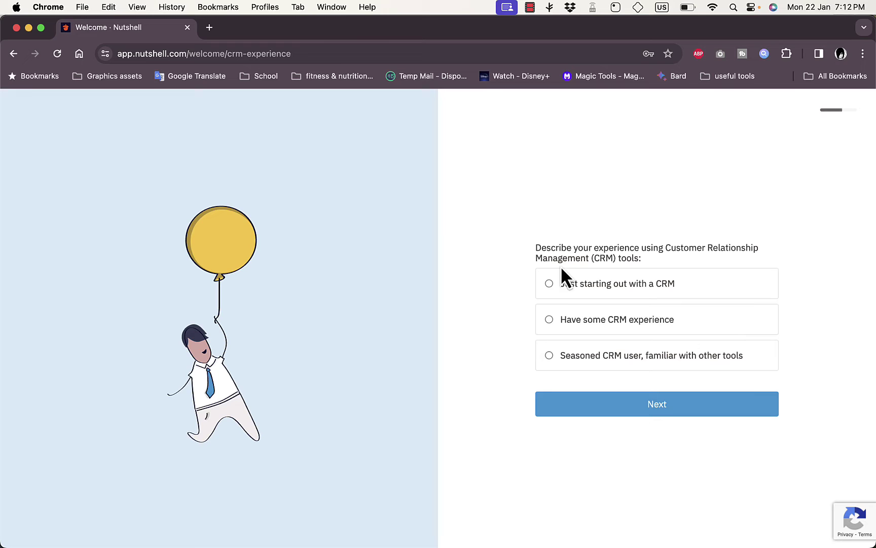
click(550, 284)
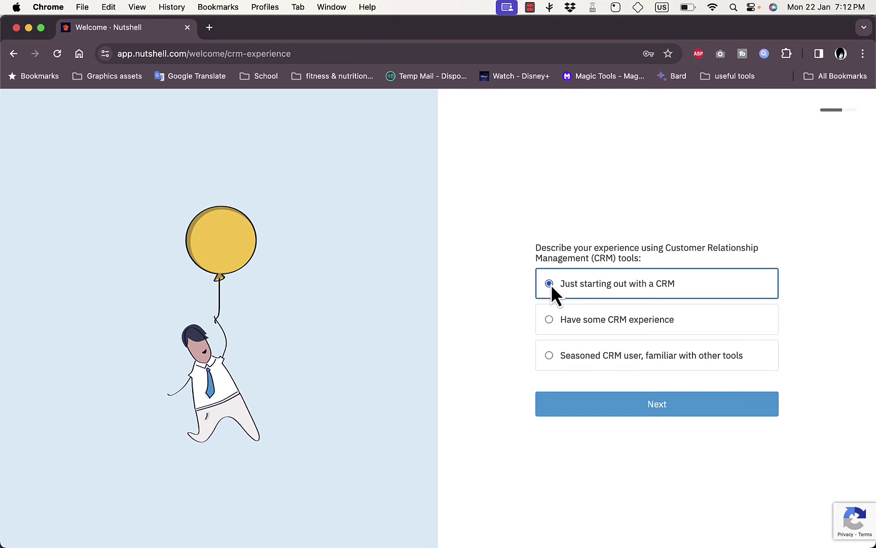
- Submit the CRM experience answer, enter the trial account, and dismiss the welcome modal
click(656, 408)
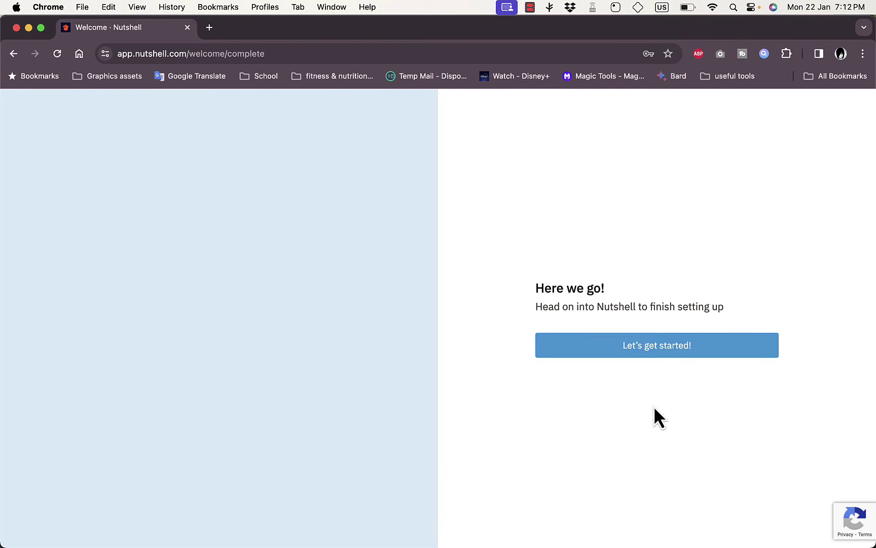
click(658, 347)
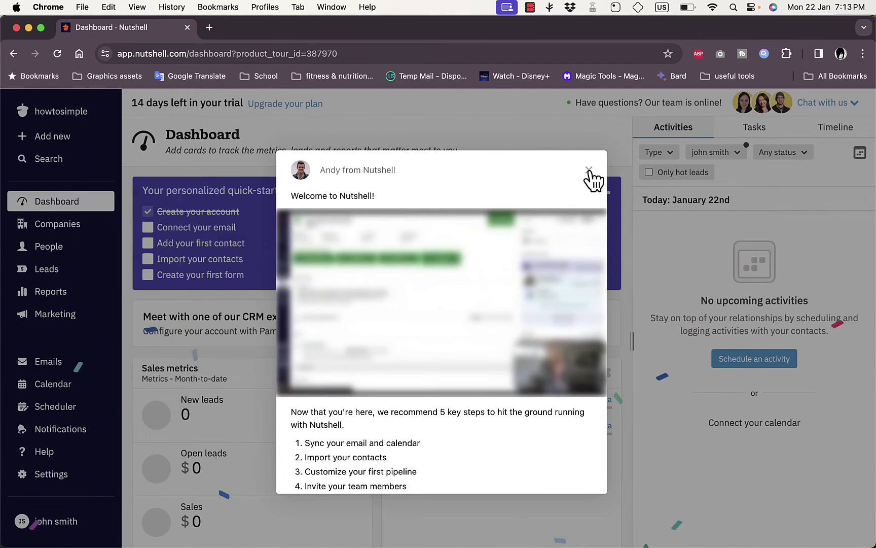
click(589, 170)
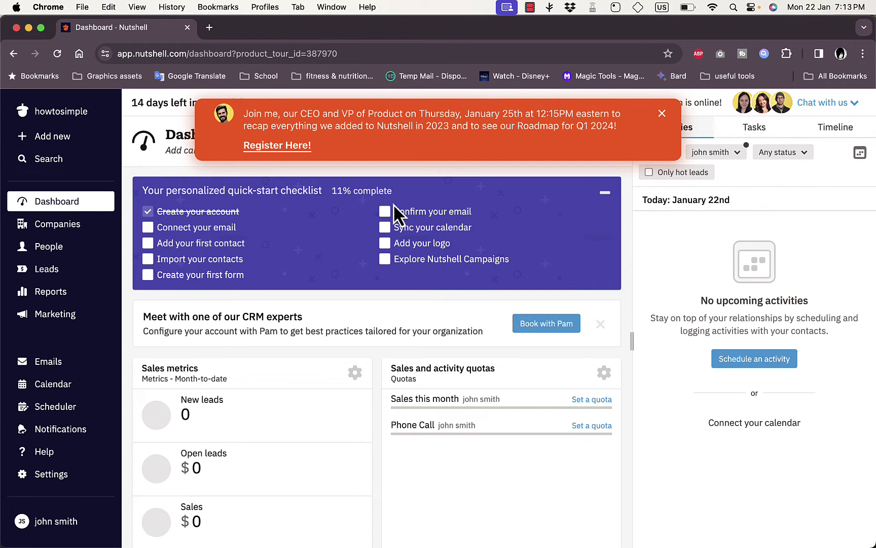
- Close the webinar banner, view the Add new record types, and return to the dashboard metrics
click(662, 113)
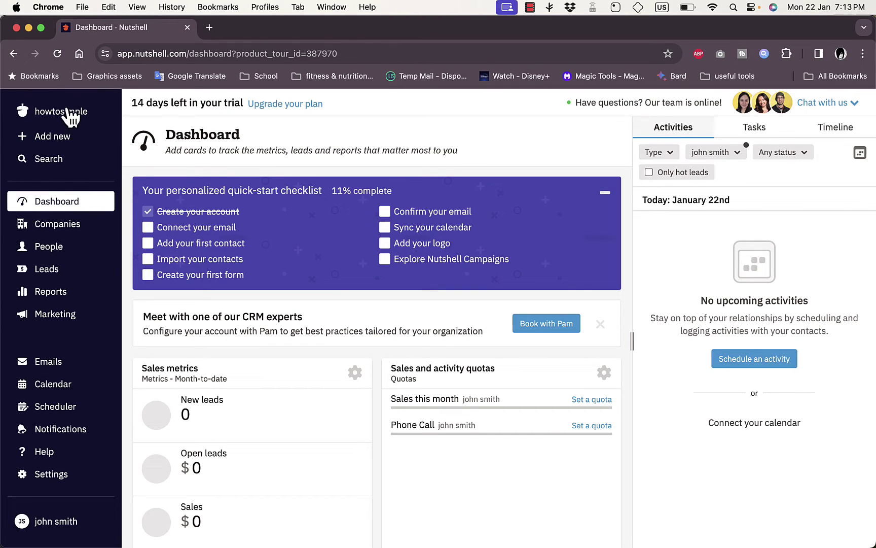
click(59, 144)
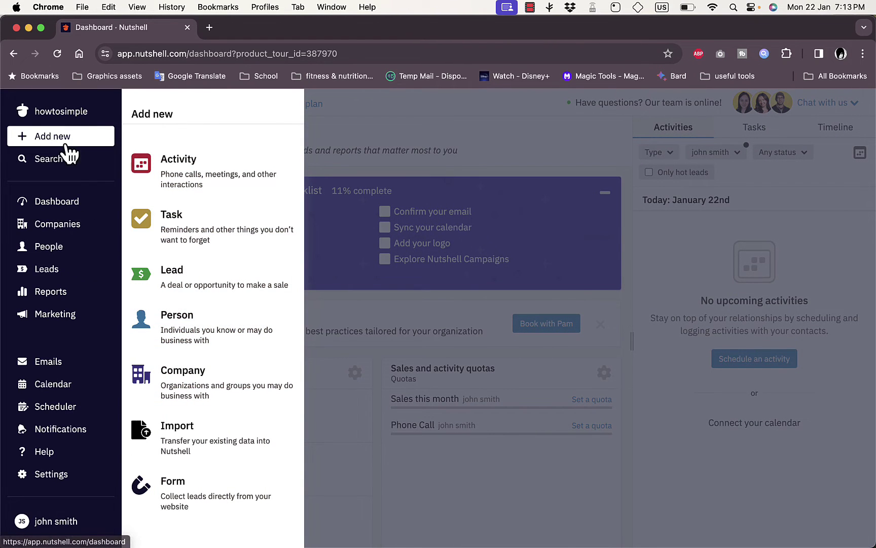
click(81, 216)
scroll(338, 301, down, 5)
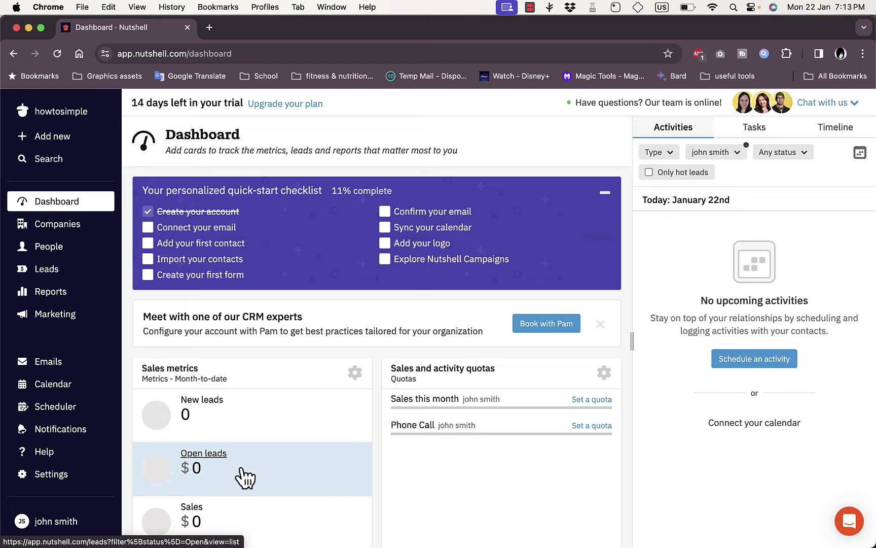
- From Companies, reach Import your contacts, close the popup, and browse sources like Spreadsheet and Salesforce
click(60, 237)
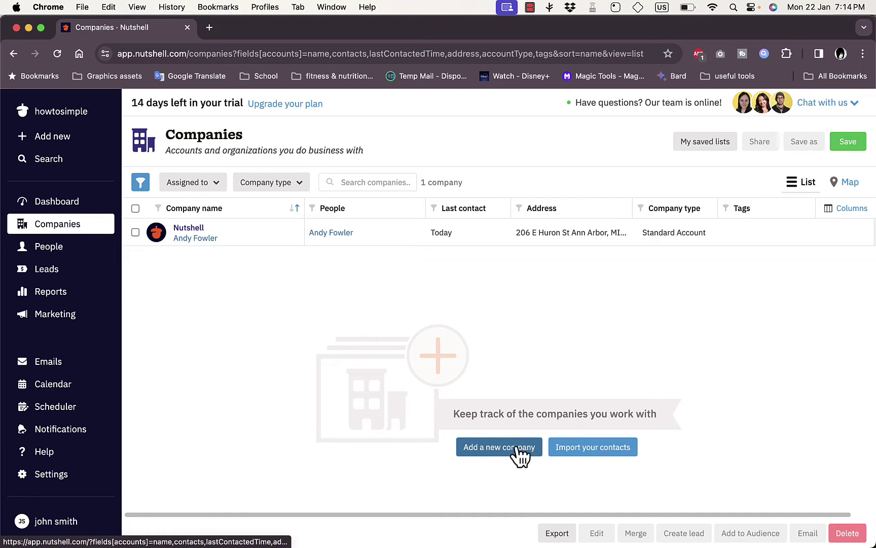
click(605, 449)
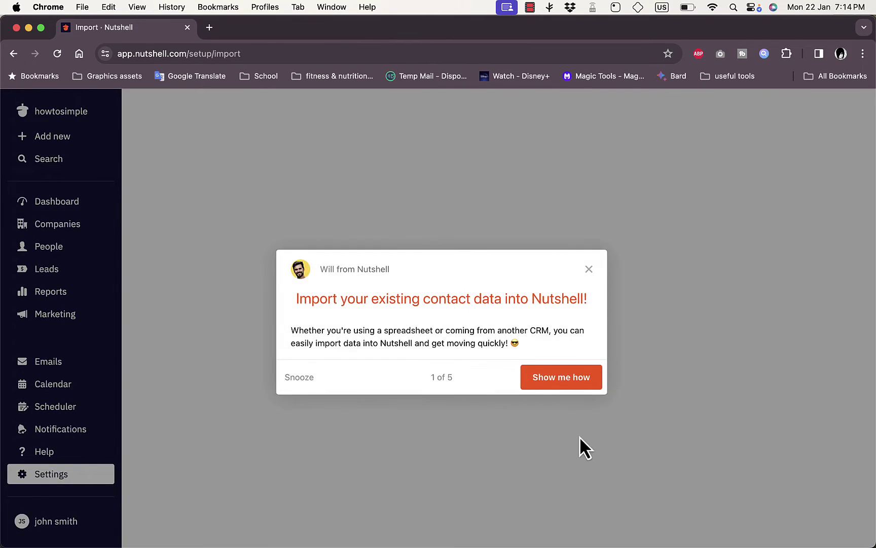
key(Escape)
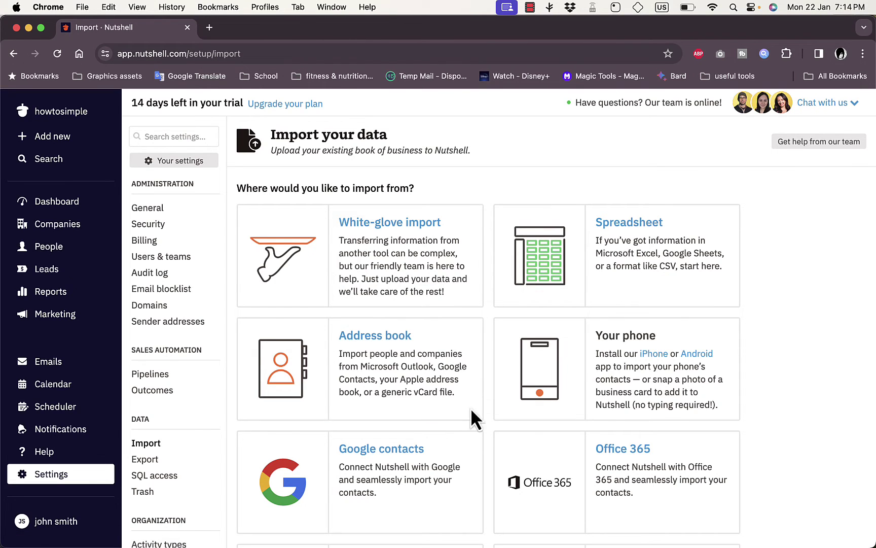
scroll(422, 448, down, 3)
scroll(586, 337, down, 5)
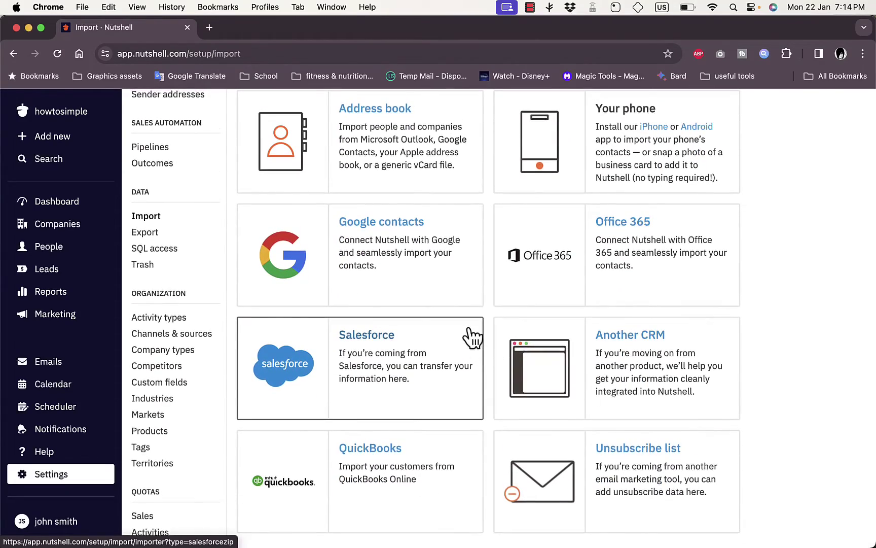
scroll(485, 327, up, 10)
scroll(486, 327, down, 1)
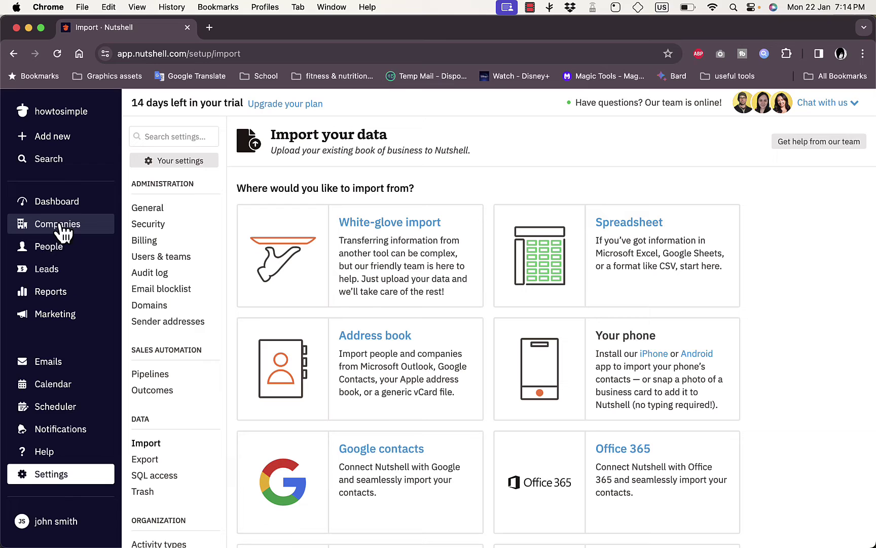
- Look over a sample contact's profile in People, then switch to the empty Leads board
click(55, 253)
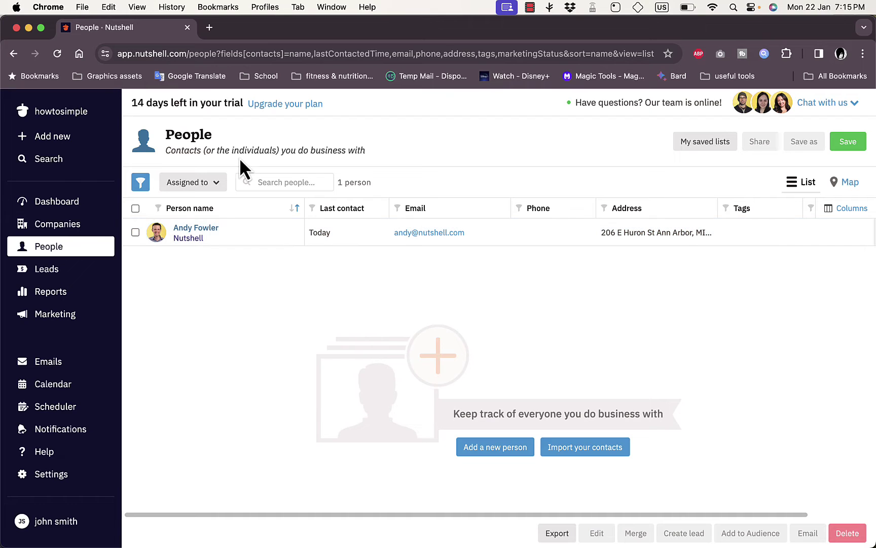
click(199, 231)
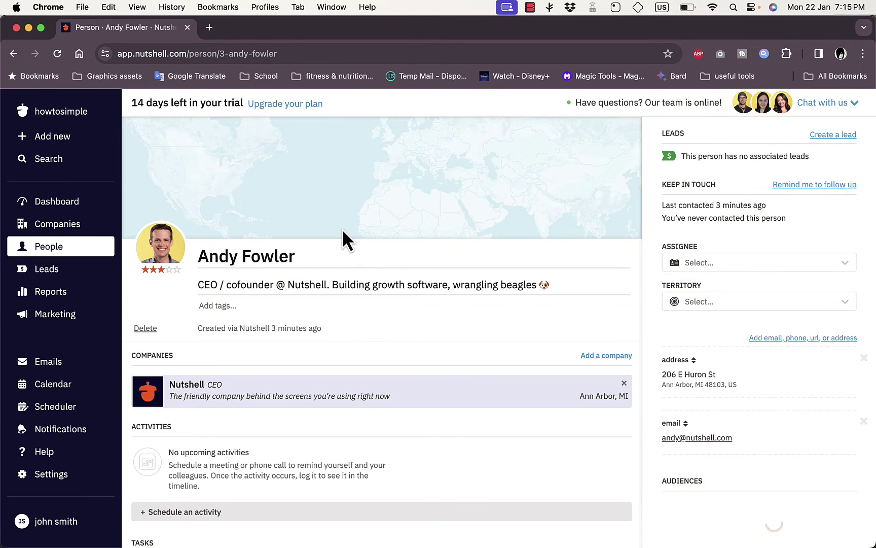
scroll(343, 228, down, 3)
scroll(343, 228, down, 3)
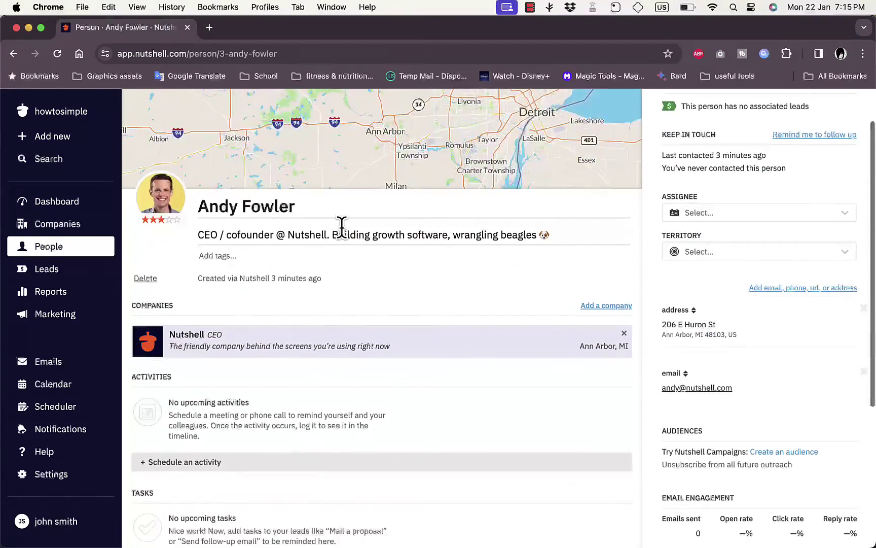
scroll(343, 229, up, 5)
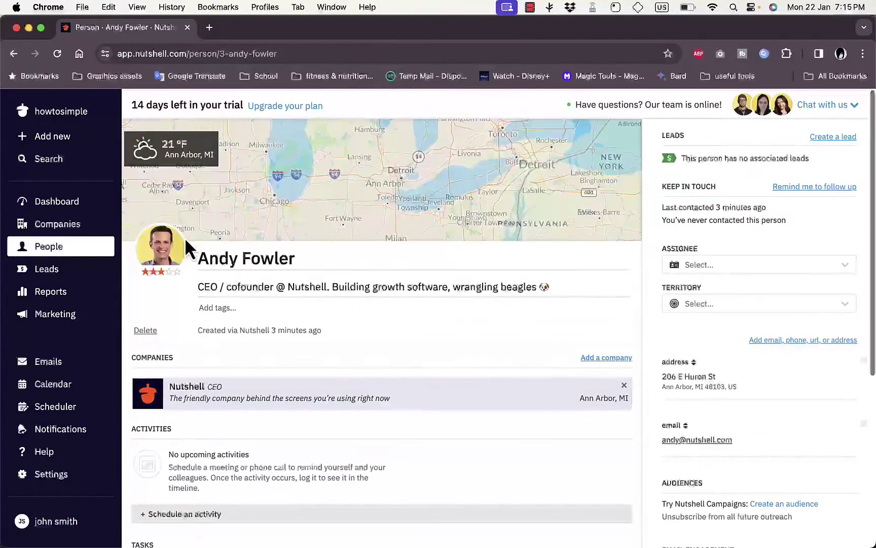
click(53, 276)
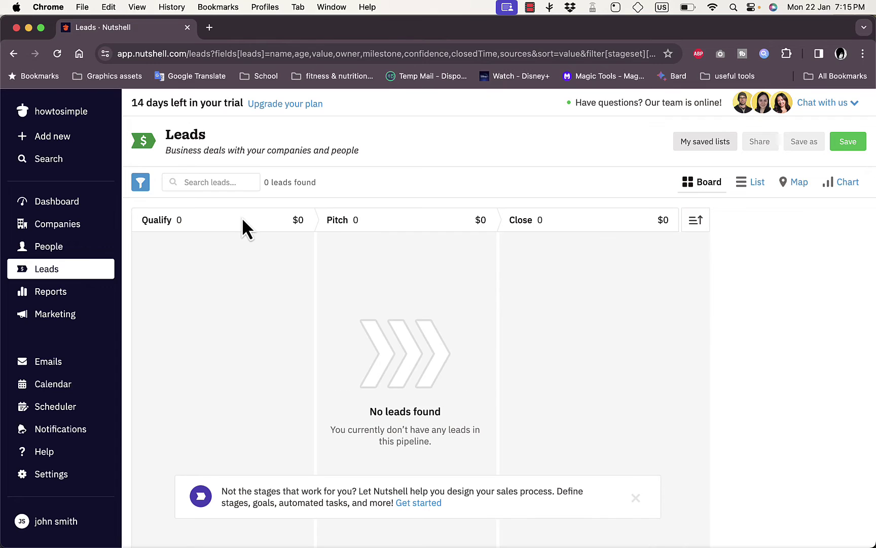
- Set the lead board's column sort to Descending and glance at the Default Pipeline list without changing it
click(698, 226)
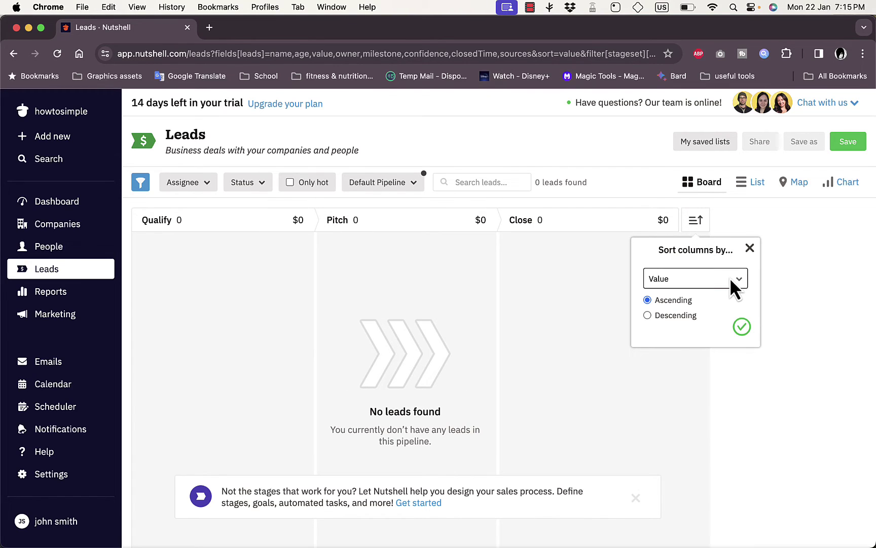
click(679, 315)
click(749, 248)
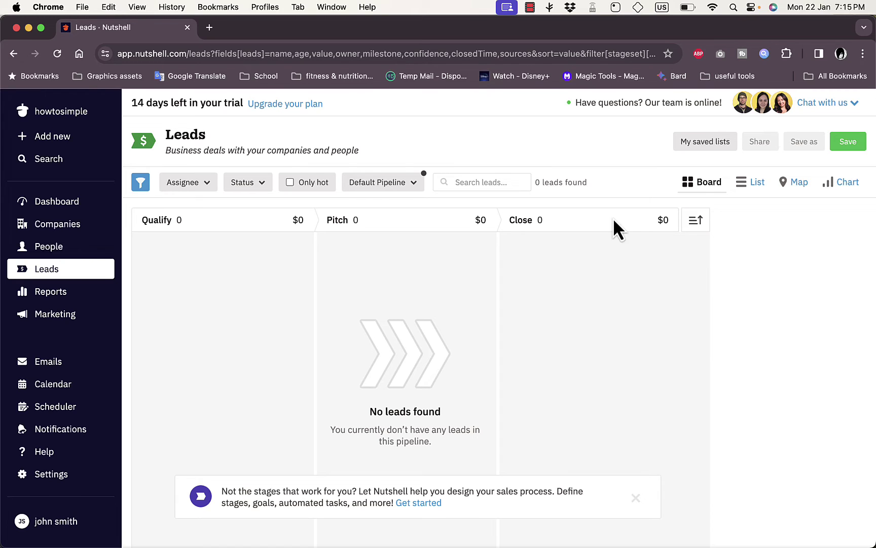
click(410, 182)
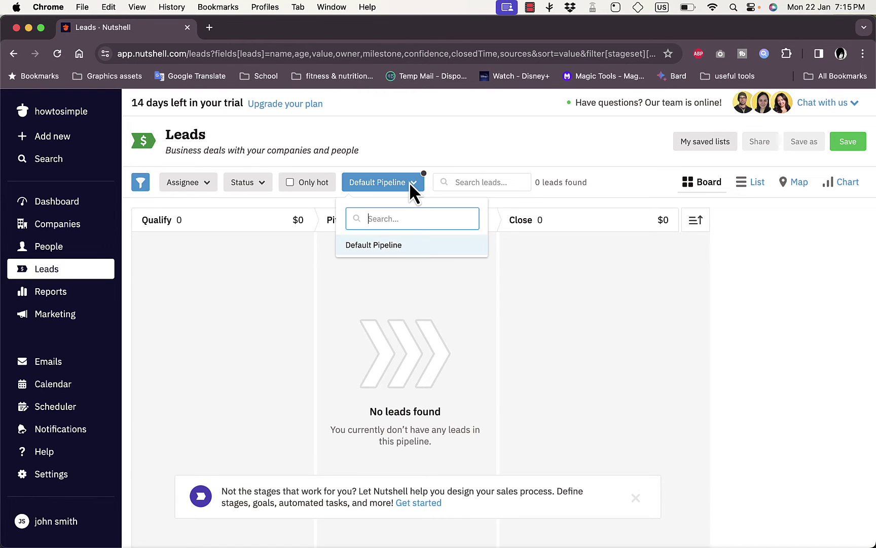
click(409, 183)
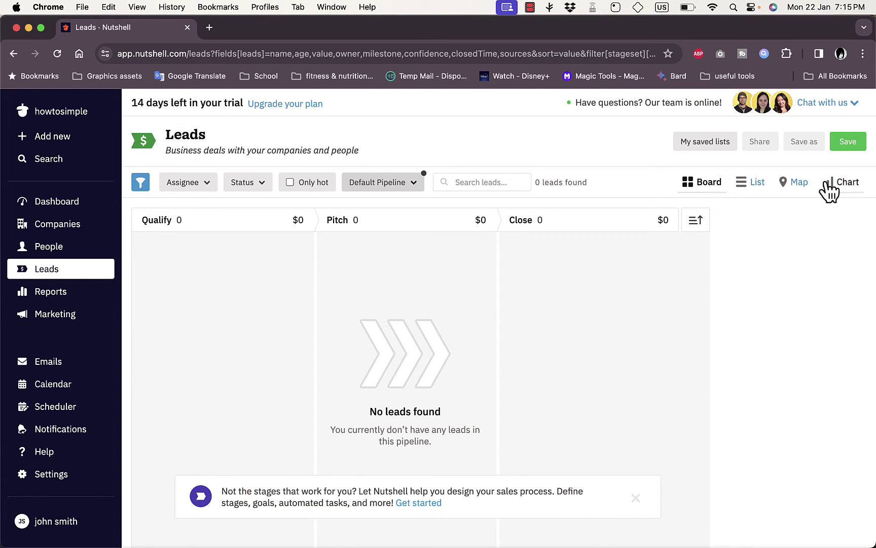
- Bring up the Sales report and scroll through its $0 totals
click(51, 295)
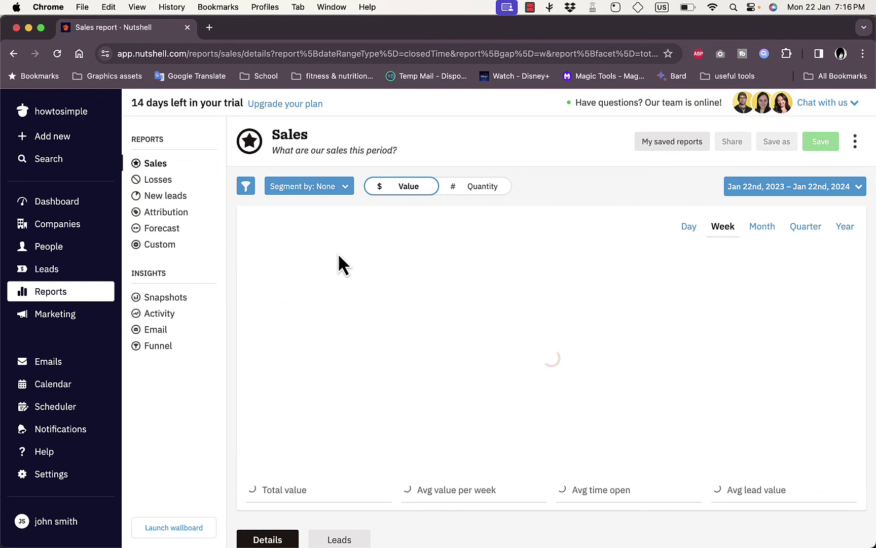
scroll(407, 367, down, 5)
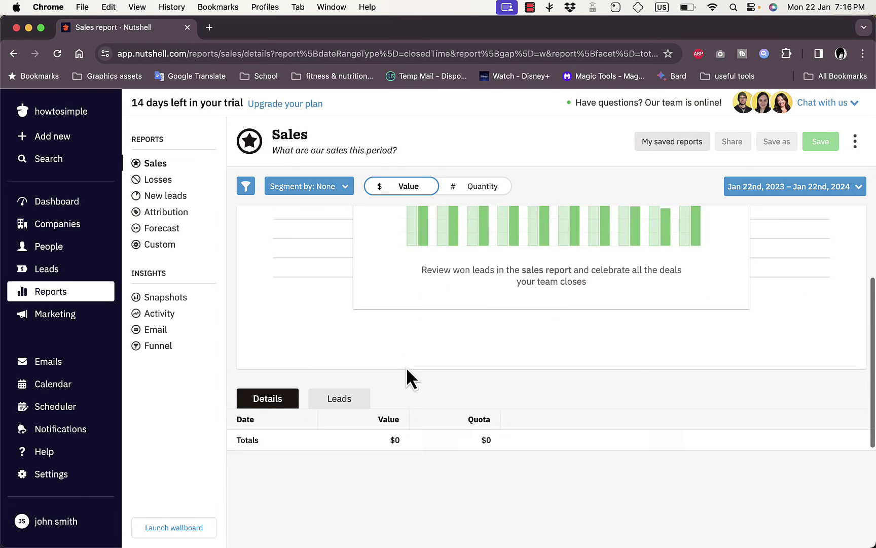
scroll(406, 367, up, 5)
- Visit the email marketing section, dismiss the Nutshell Campaigns introduction, and scroll through it
click(53, 313)
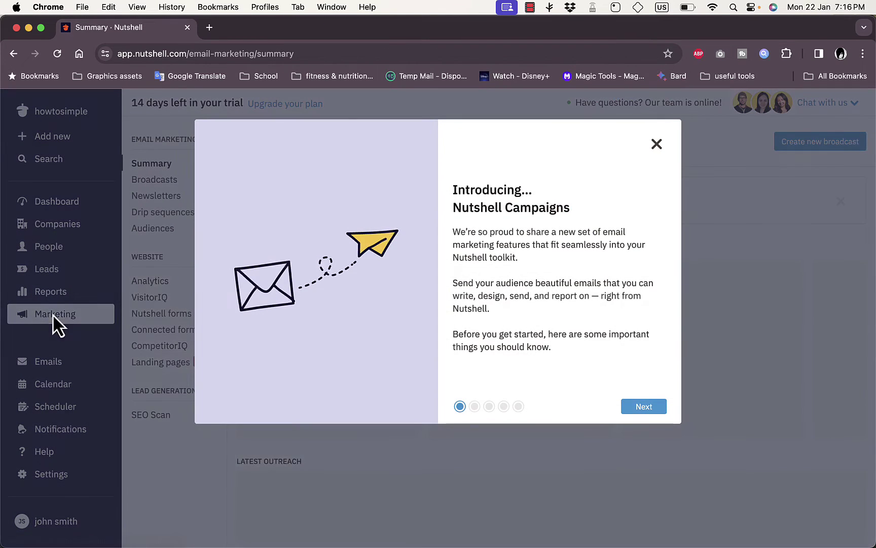
click(657, 145)
scroll(420, 333, down, 2)
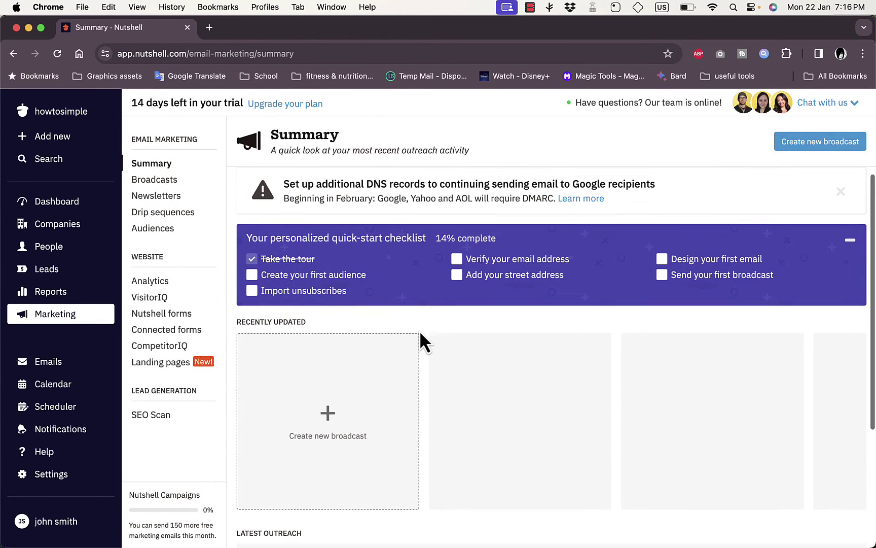
scroll(420, 335, down, 3)
scroll(355, 310, up, 4)
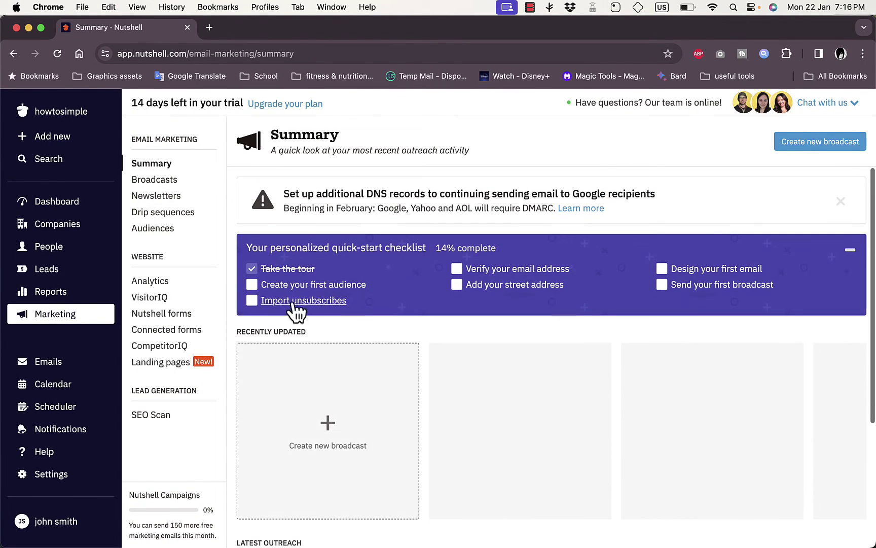
- Look through the Emails inbox and the Calendar, ending on the Scheduler page
click(50, 362)
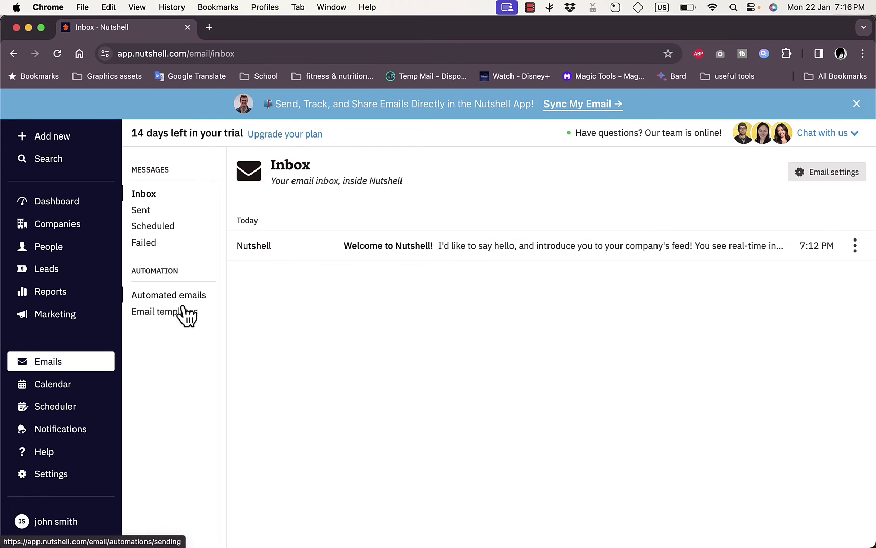
click(60, 386)
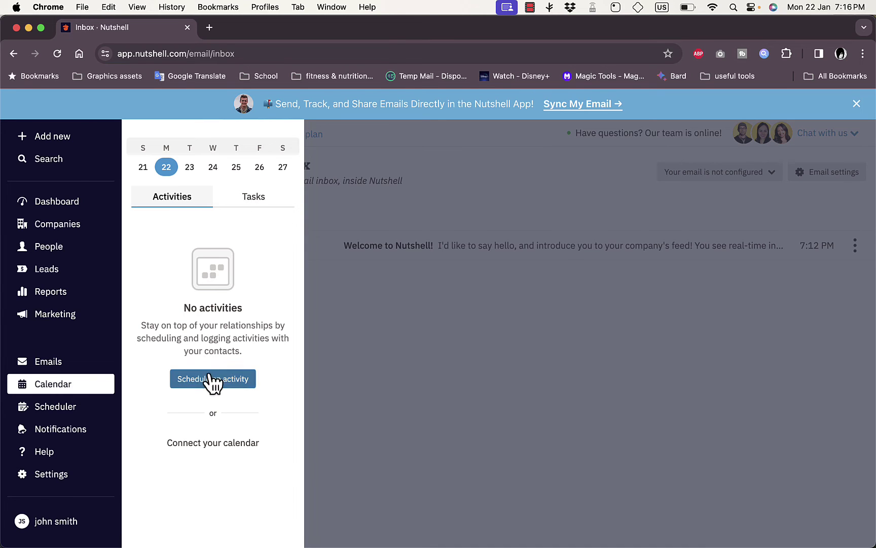
click(66, 407)
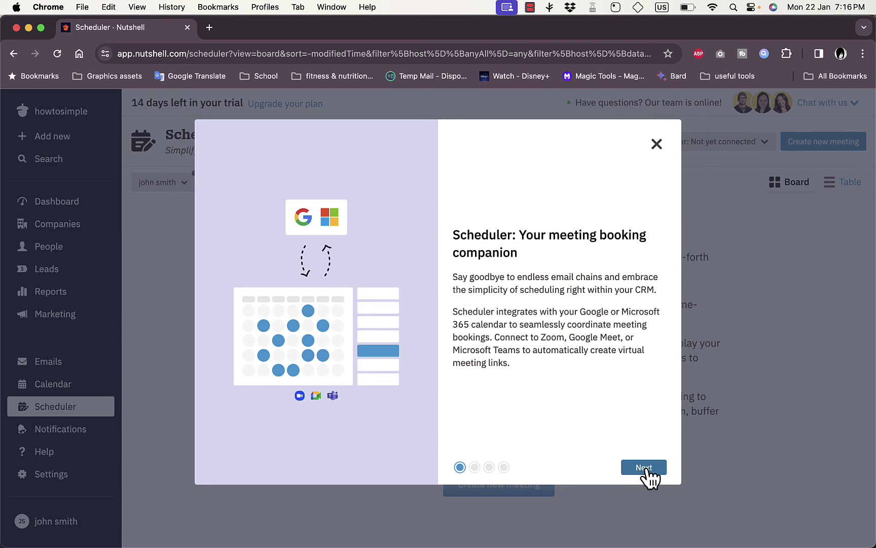
- Dismiss the Scheduler walkthrough and start creating a new meeting
click(644, 467)
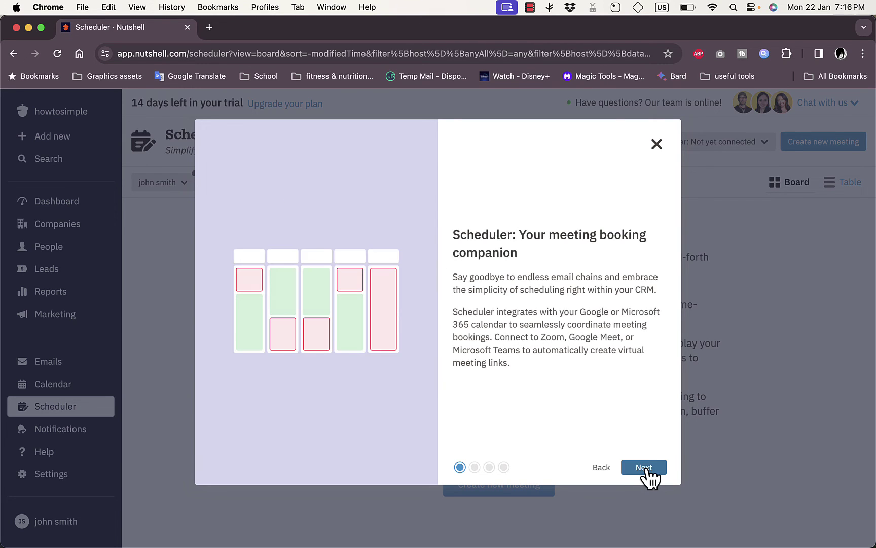
click(655, 145)
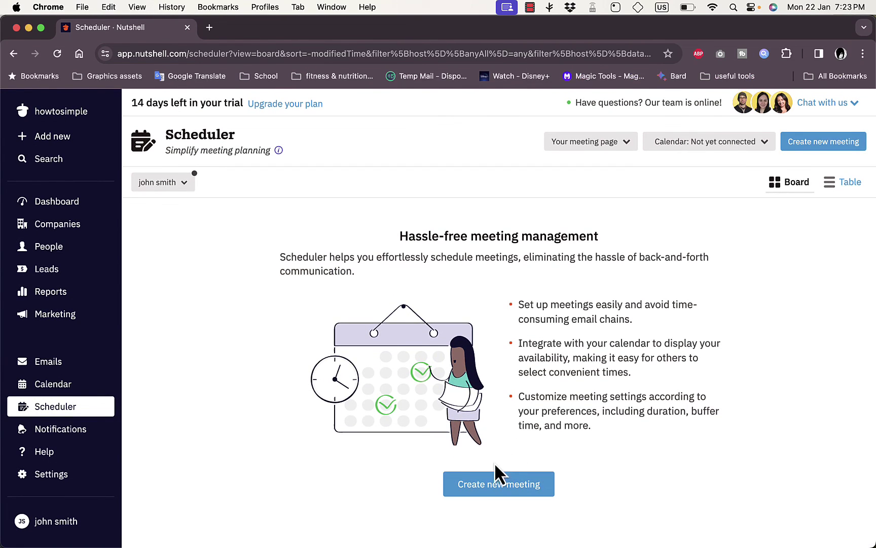
click(501, 489)
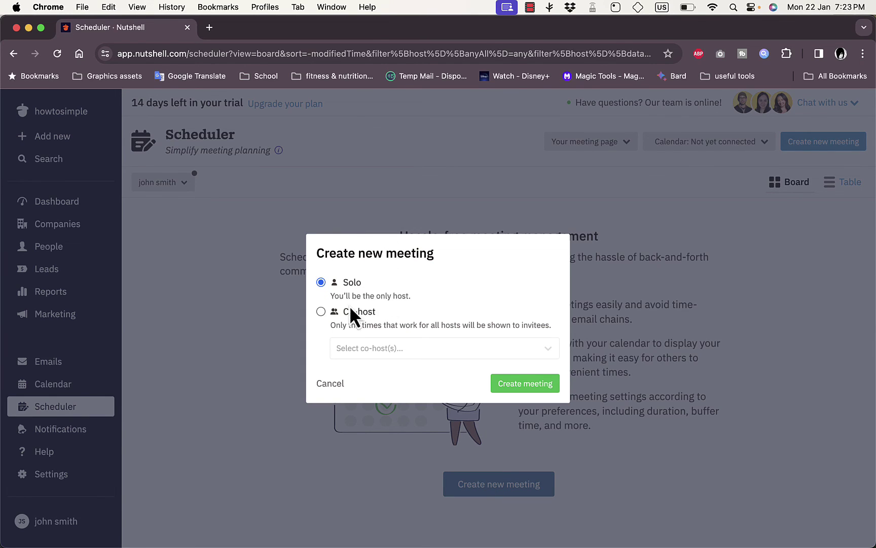
- Switch the meeting type to Co-host and check the co-host list, which is empty
click(321, 311)
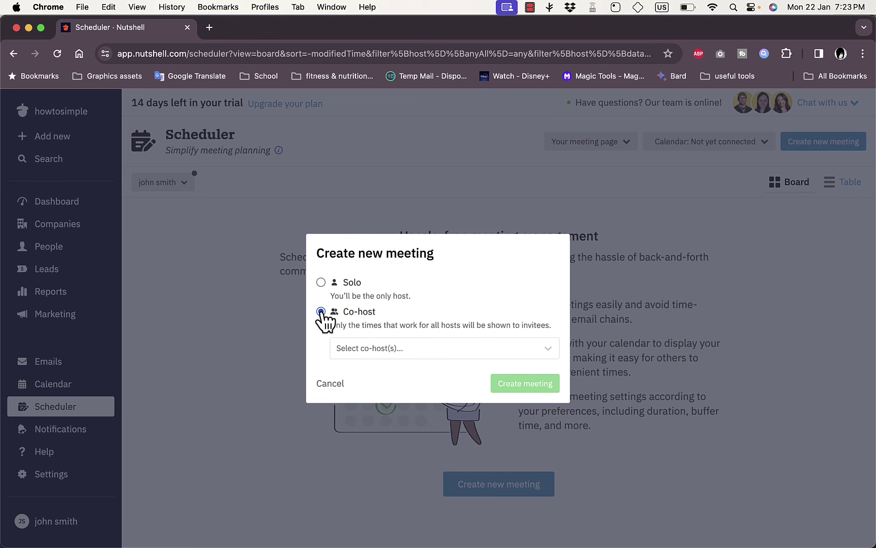
click(547, 348)
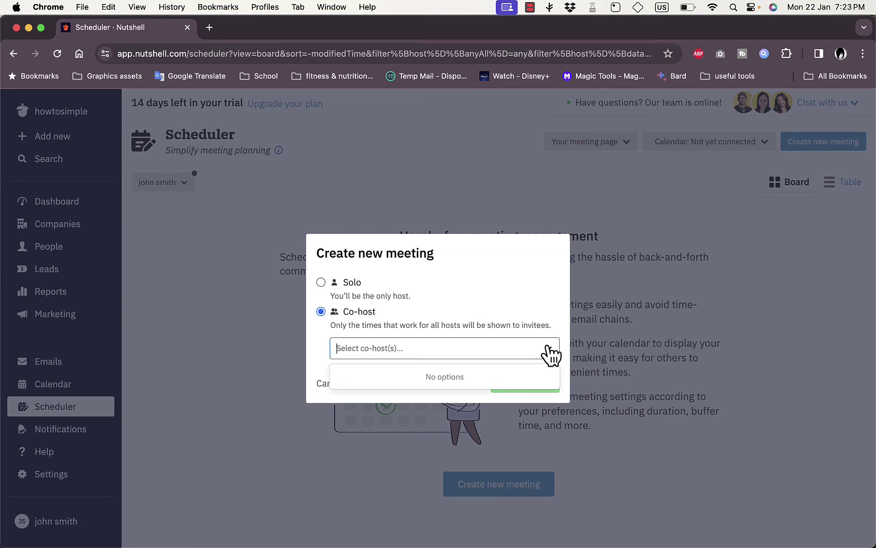
click(548, 346)
click(514, 351)
click(513, 351)
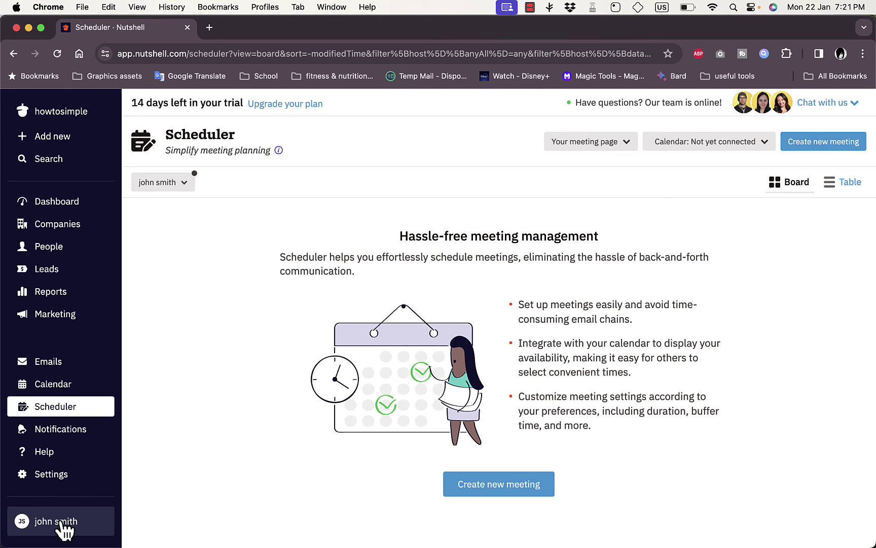
click(64, 530)
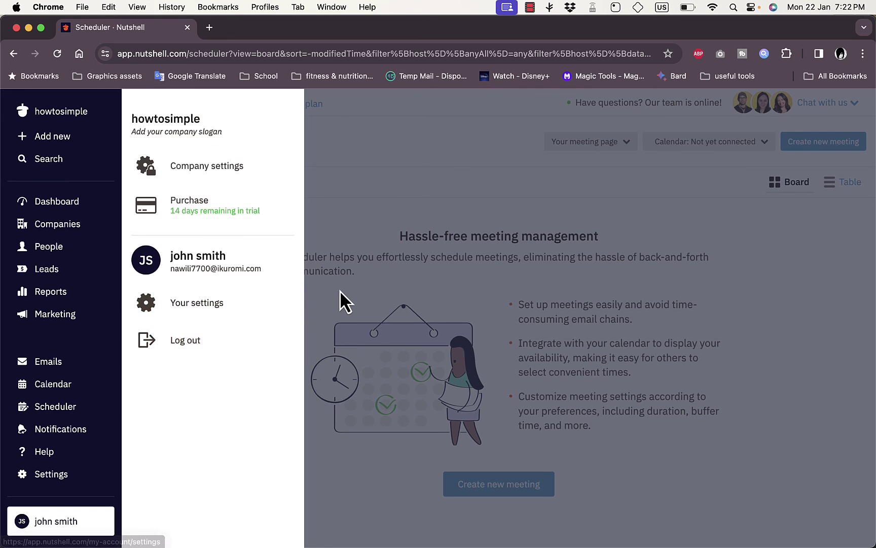
click(340, 290)
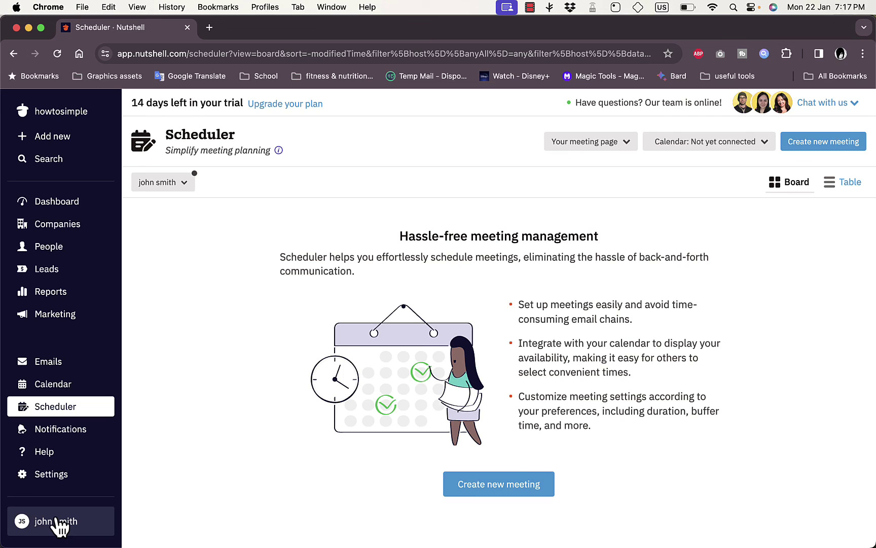